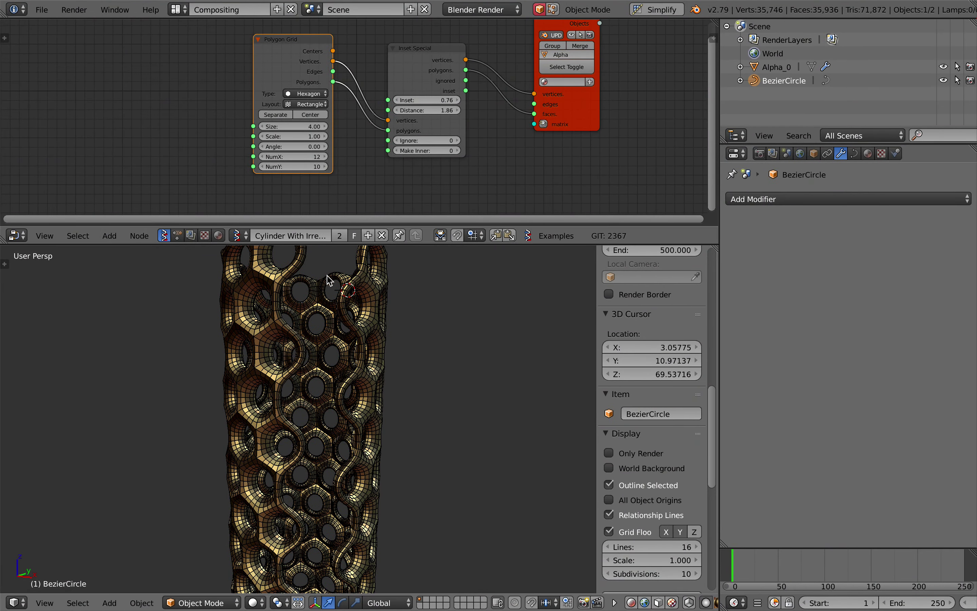
# Step: Select the Alpha_0 honeycomb mesh and review its modifier stack
pyautogui.scroll(5, 330, 321)
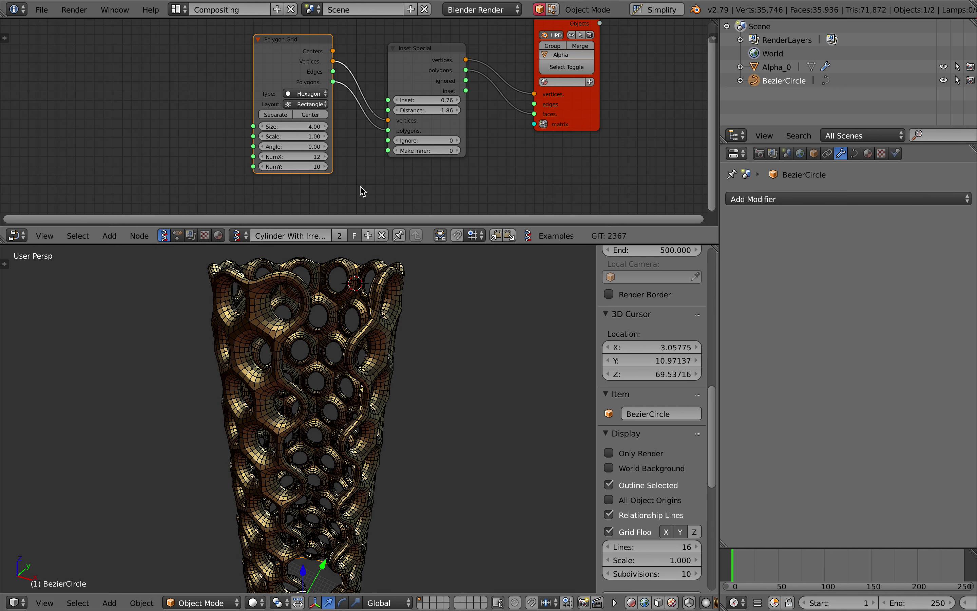
pyautogui.scroll(1, 366, 176)
pyautogui.hscroll(1, 366, 176)
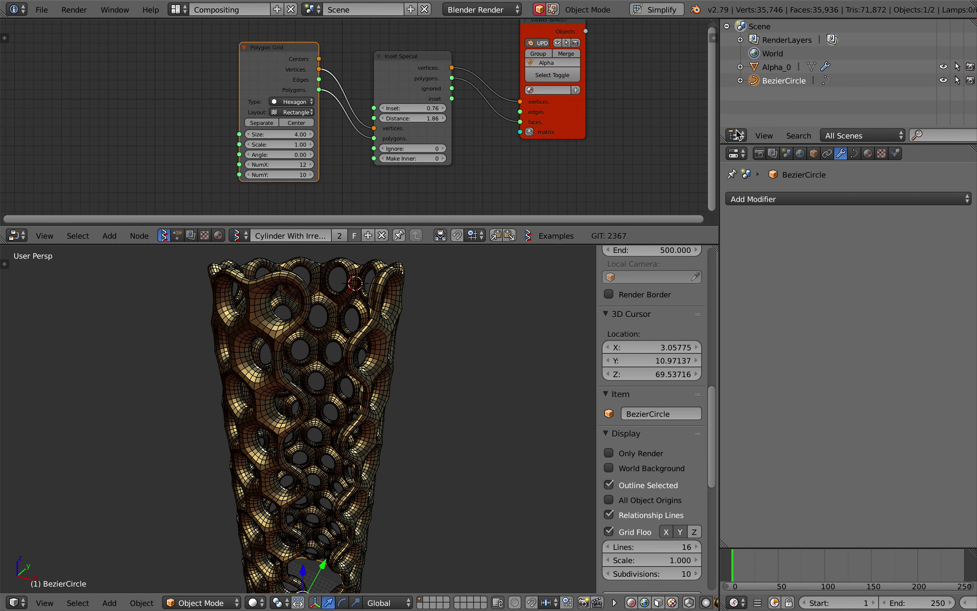
pyautogui.rightClick(382, 328)
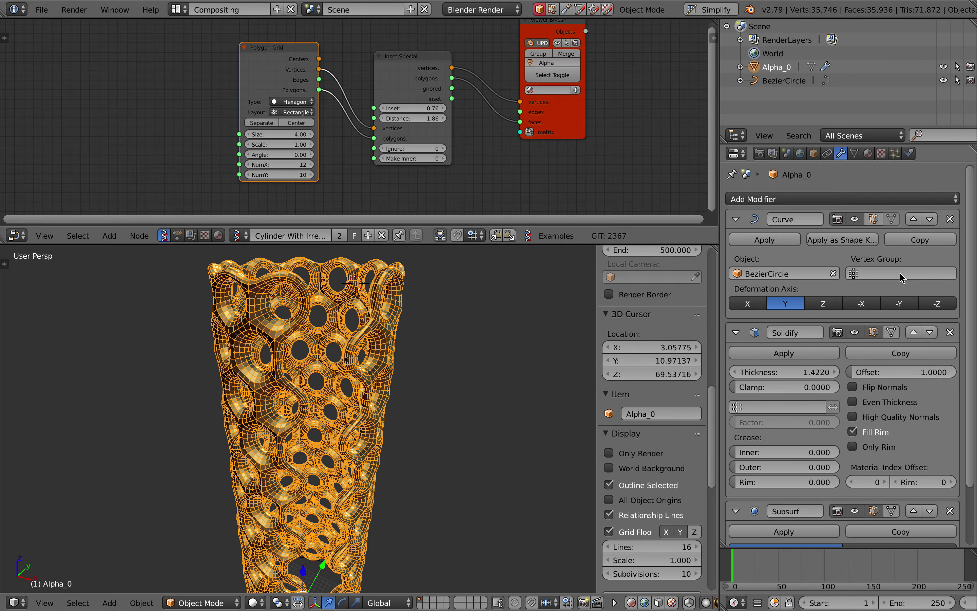
pyautogui.scroll(-4, 819, 438)
pyautogui.scroll(4, 819, 438)
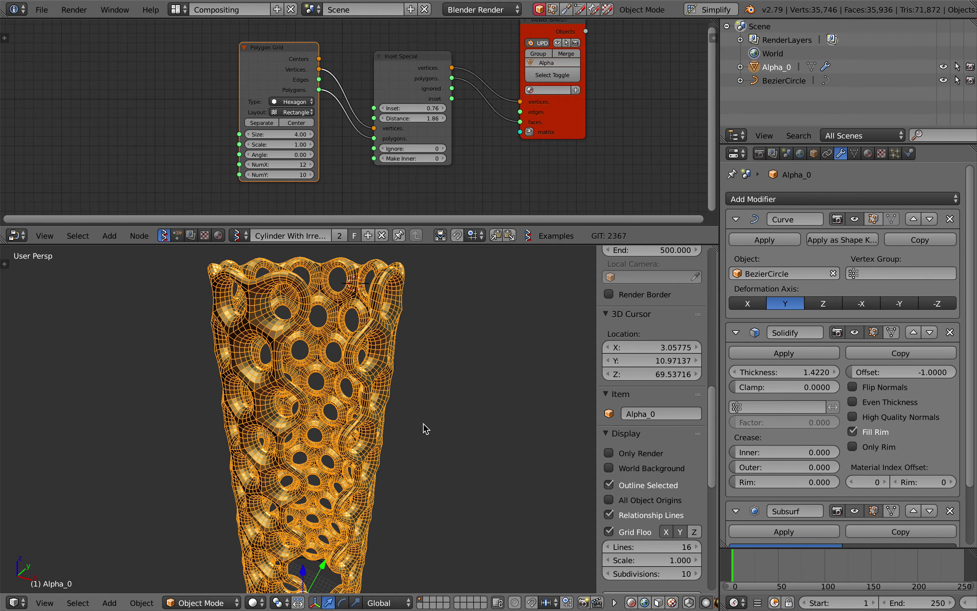
# Step: Examine the honeycomb cylinder from above, inside and outside, including the open seam where its two edges meet
pyautogui.scroll(8, 424, 424)
pyautogui.moveTo(425, 428); pyautogui.dragTo(424, 426, button='middle')
pyautogui.scroll(8, 425, 426)
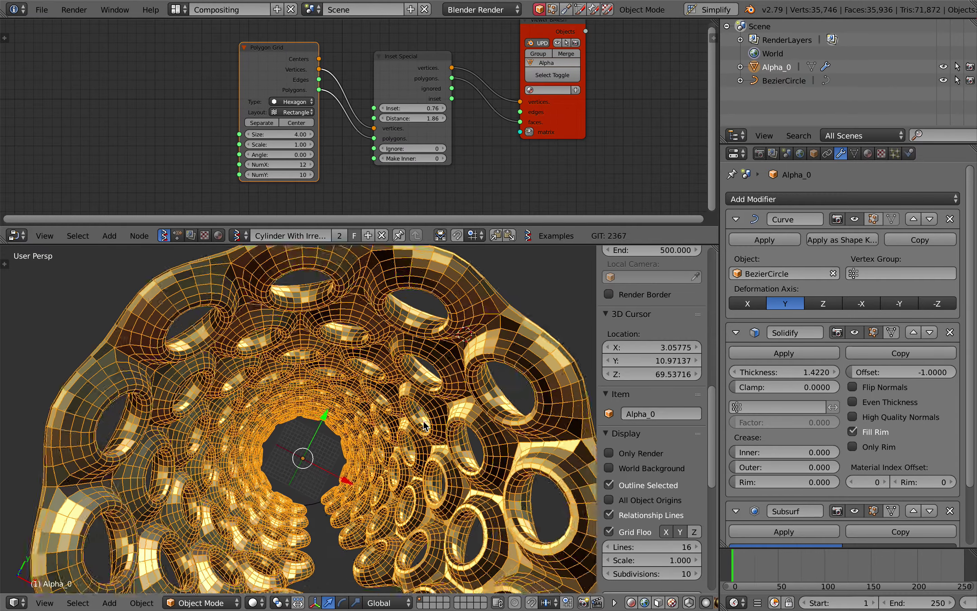
pyautogui.scroll(8, 425, 426)
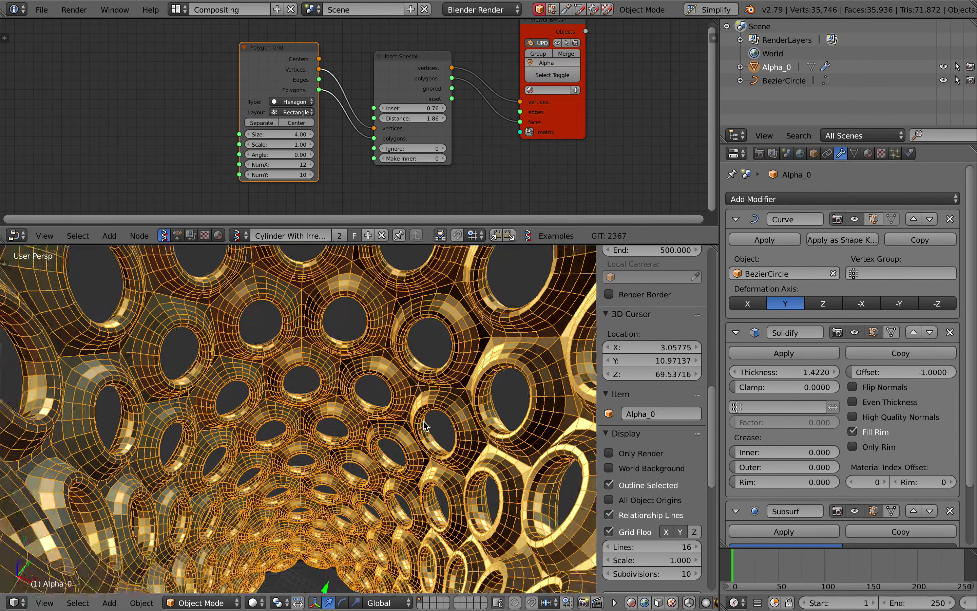
pyautogui.scroll(-10, 425, 426)
pyautogui.hscroll(-4, 425, 427)
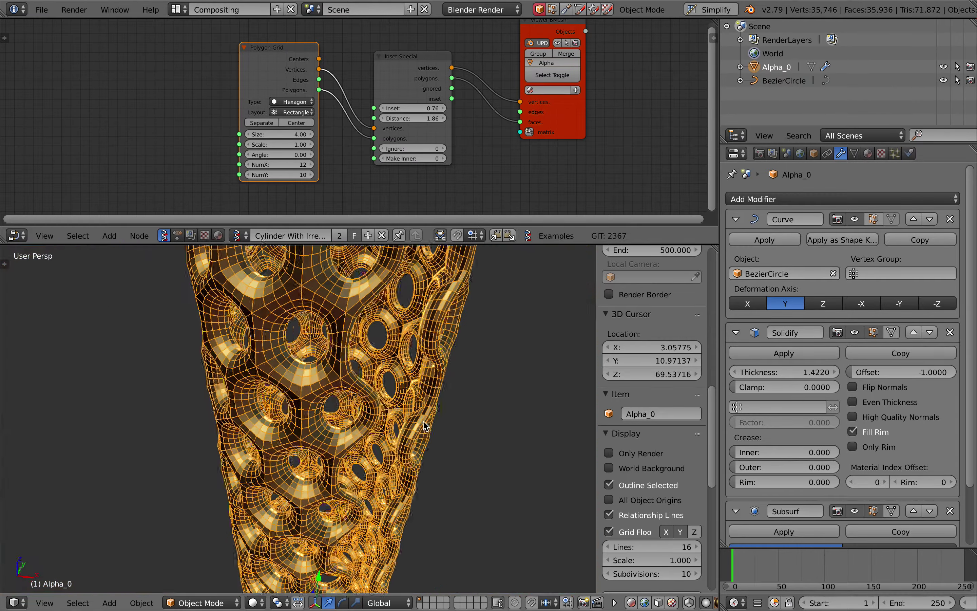
pyautogui.hscroll(-8, 426, 426)
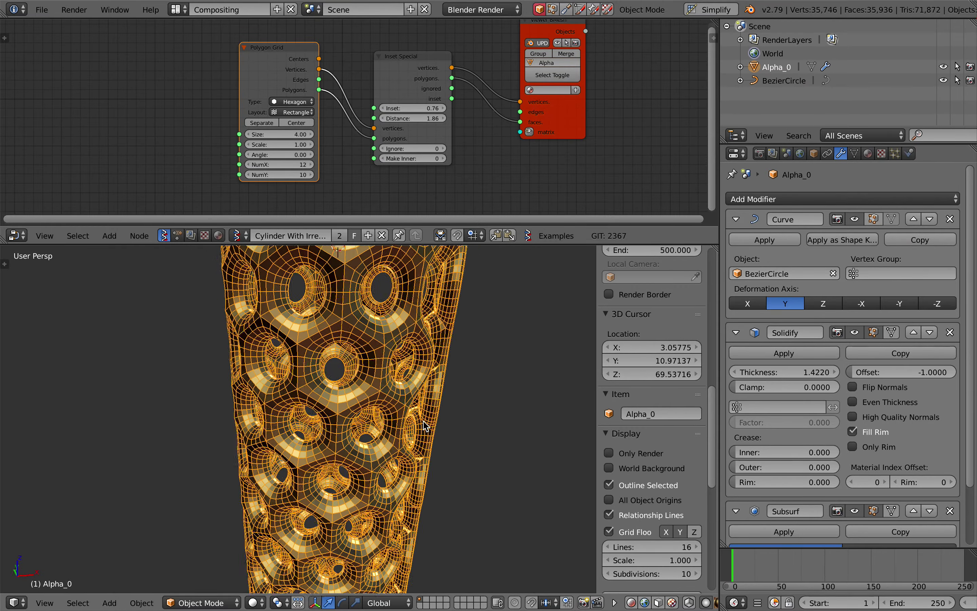
pyautogui.hscroll(10, 425, 426)
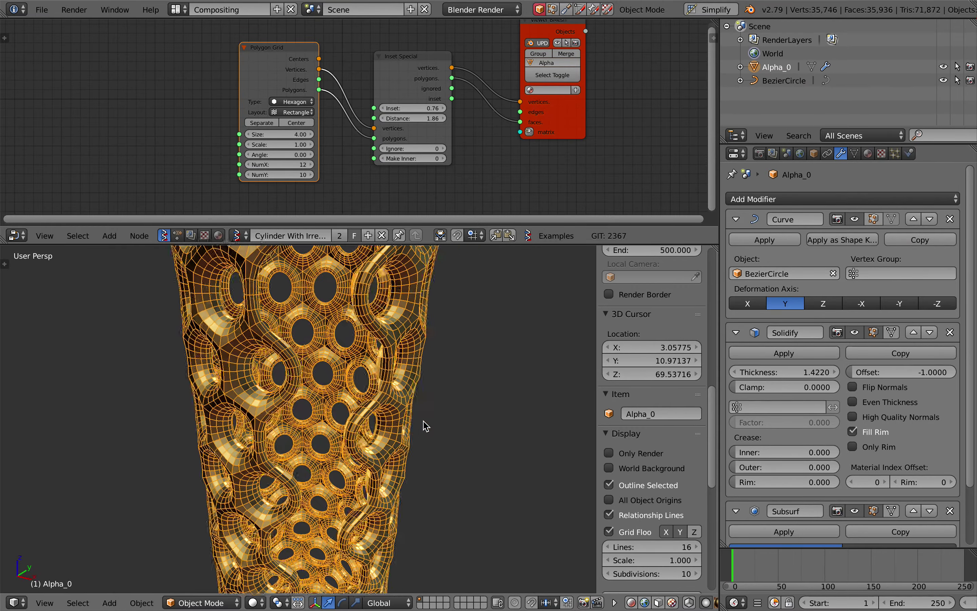
pyautogui.moveTo(425, 426); pyautogui.dragTo(426, 427, button='middle')
pyautogui.scroll(-5, 425, 426)
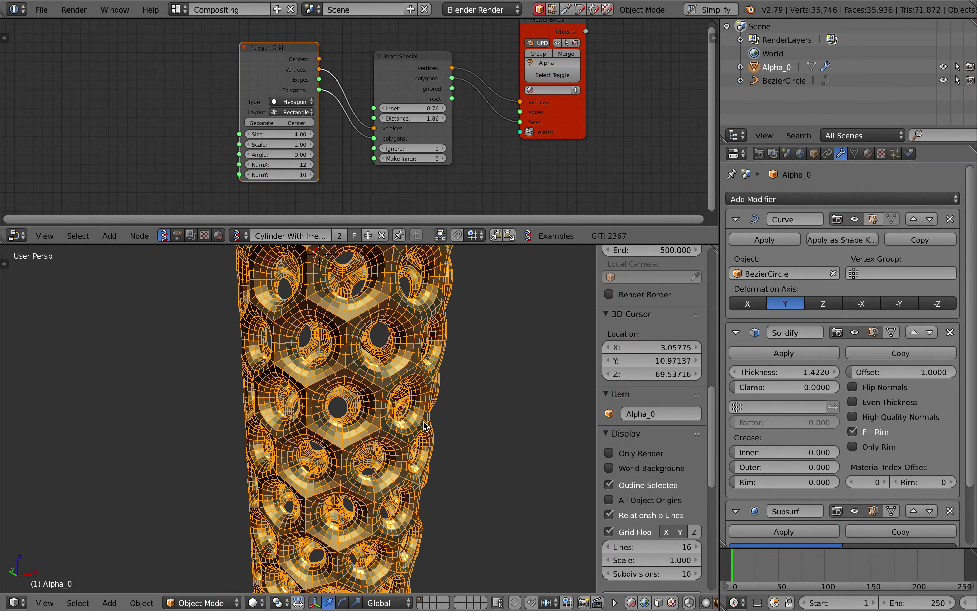
pyautogui.hscroll(-4, 297, 425)
pyautogui.moveTo(330, 387); pyautogui.dragTo(404, 434, button='middle')
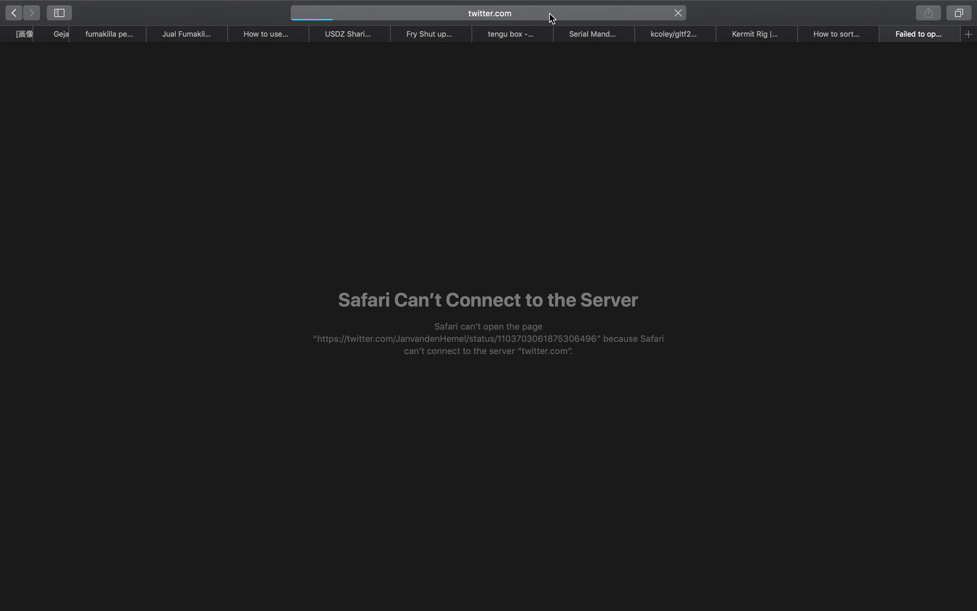
# Step: Reveal the full tweet address in Safari, highlight the author's handle in it, and return to Blender
pyautogui.click(552, 15)
pyautogui.doubleClick(419, 14)
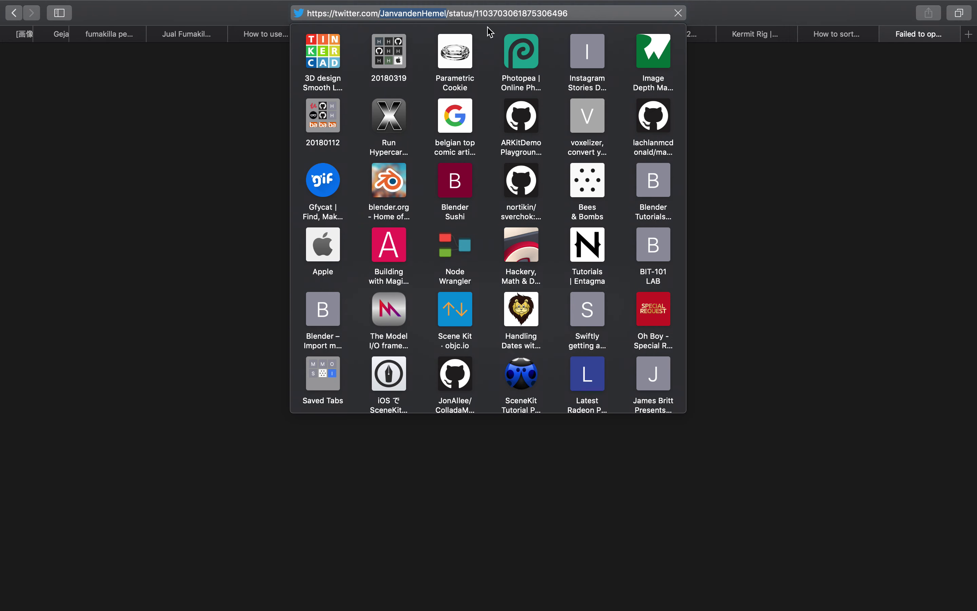
pyautogui.hscroll(-3, 488, 27)
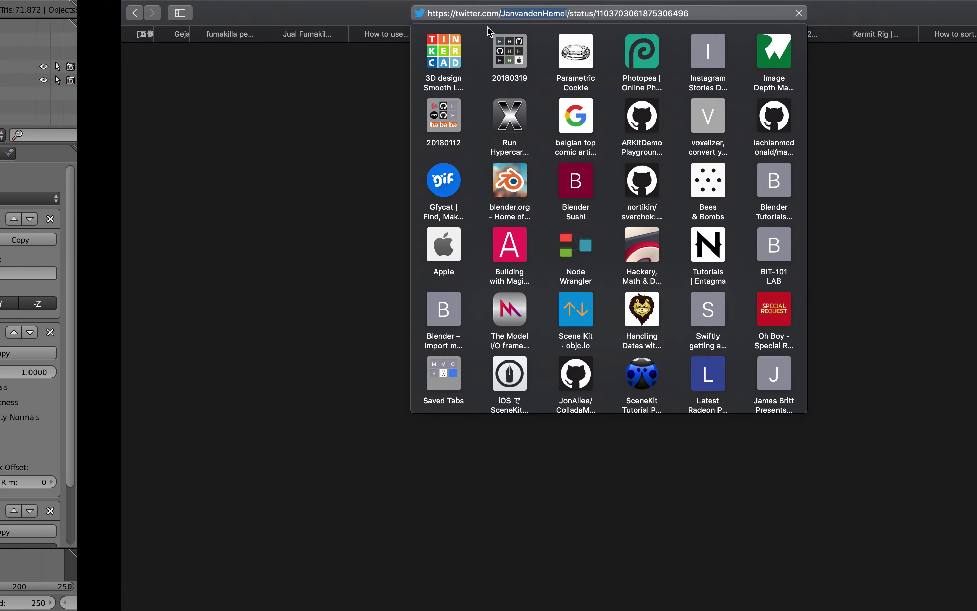
pyautogui.hotkey('ctrl', 'Left')
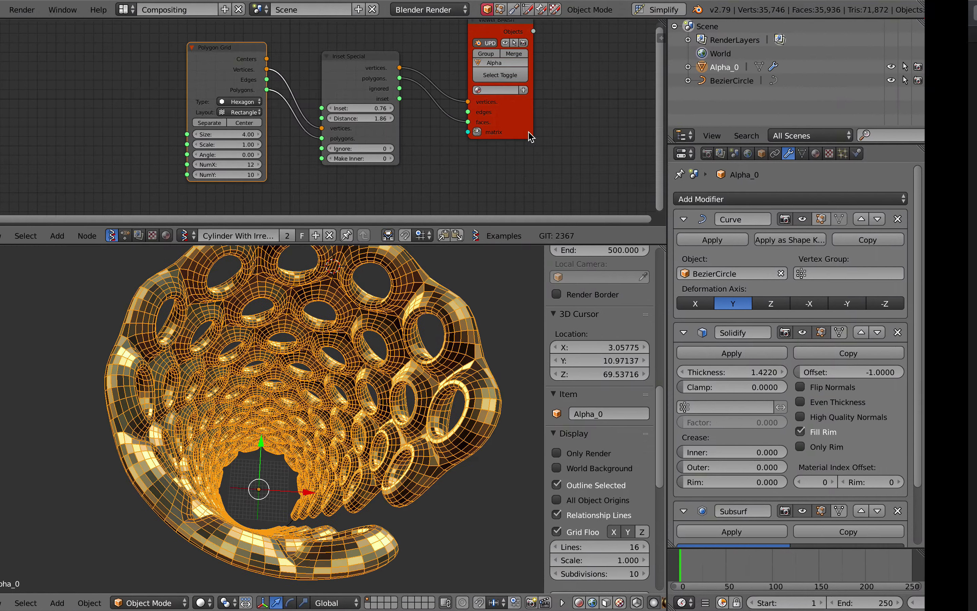
# Step: Select the BezierCircle curve and scale it down slightly until the edges of the honeycomb cylinder meet
pyautogui.hscroll(5, 420, 386)
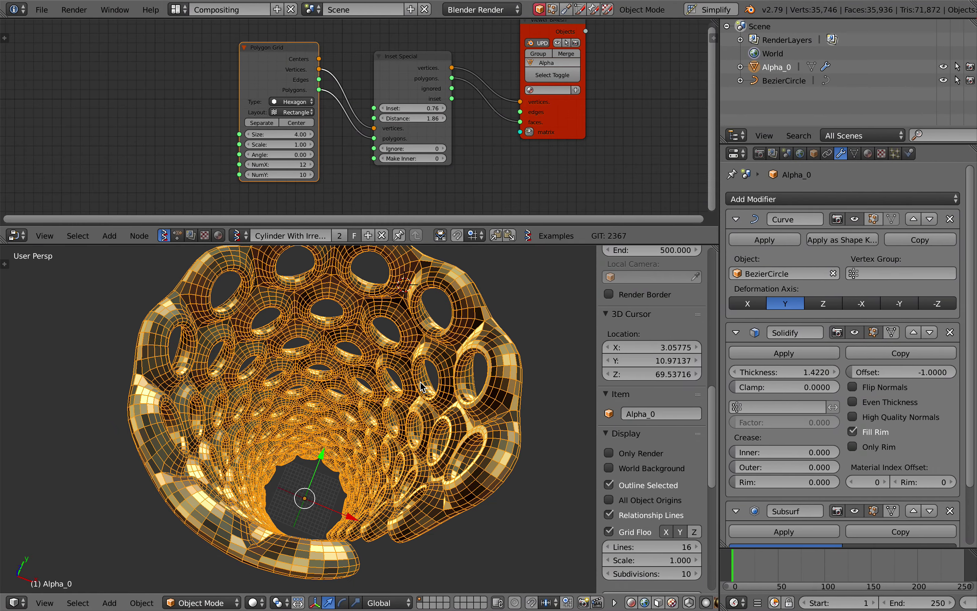
pyautogui.click(780, 82)
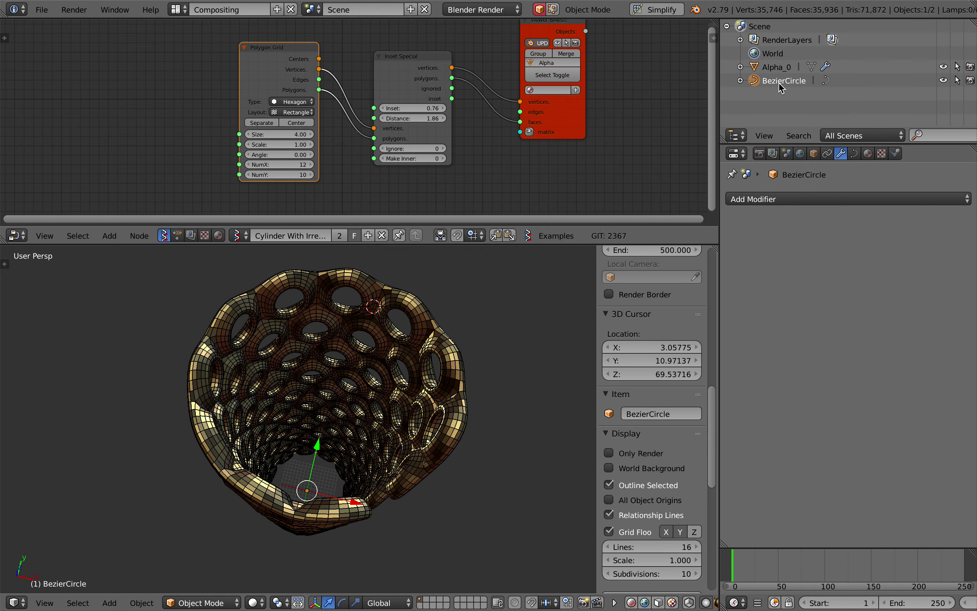
pyautogui.hscroll(2, 394, 398)
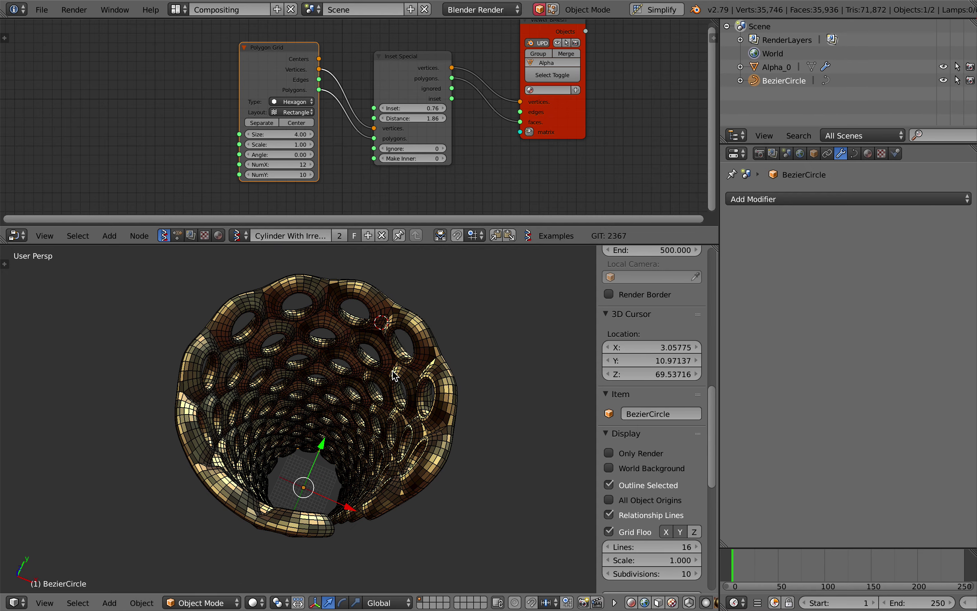
pyautogui.press('s')
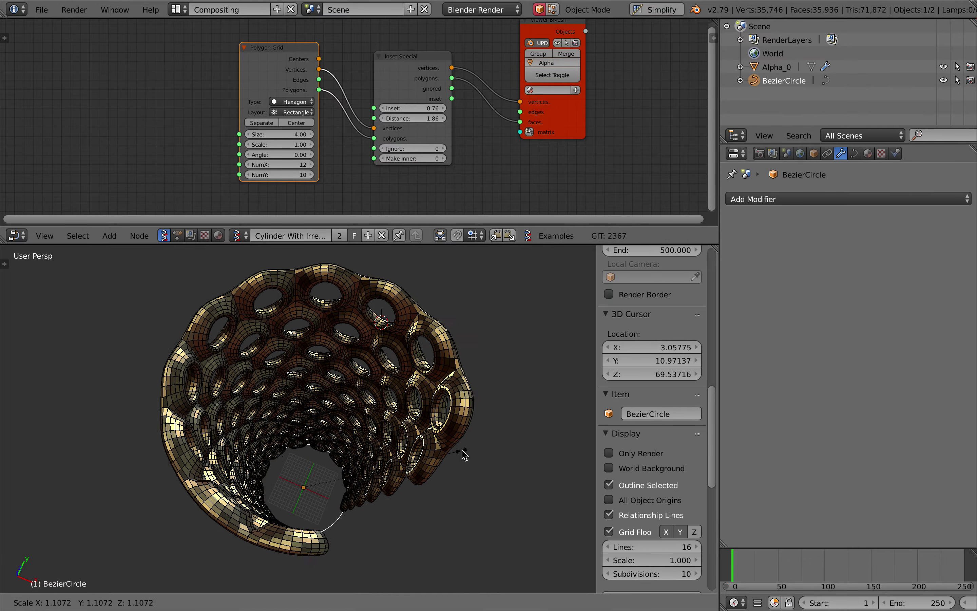
pyautogui.click(441, 458)
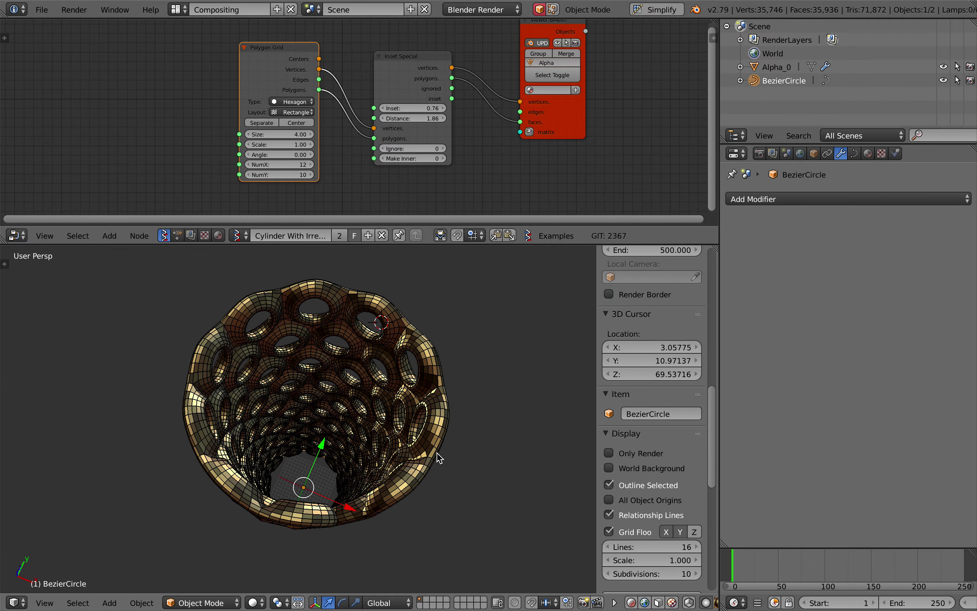
# Step: Scale the BezierCircle up until a wide gap opens along the seam of the honeycomb cylinder
pyautogui.moveTo(440, 458); pyautogui.dragTo(440, 525, button='middle')
pyautogui.scroll(5, 441, 525)
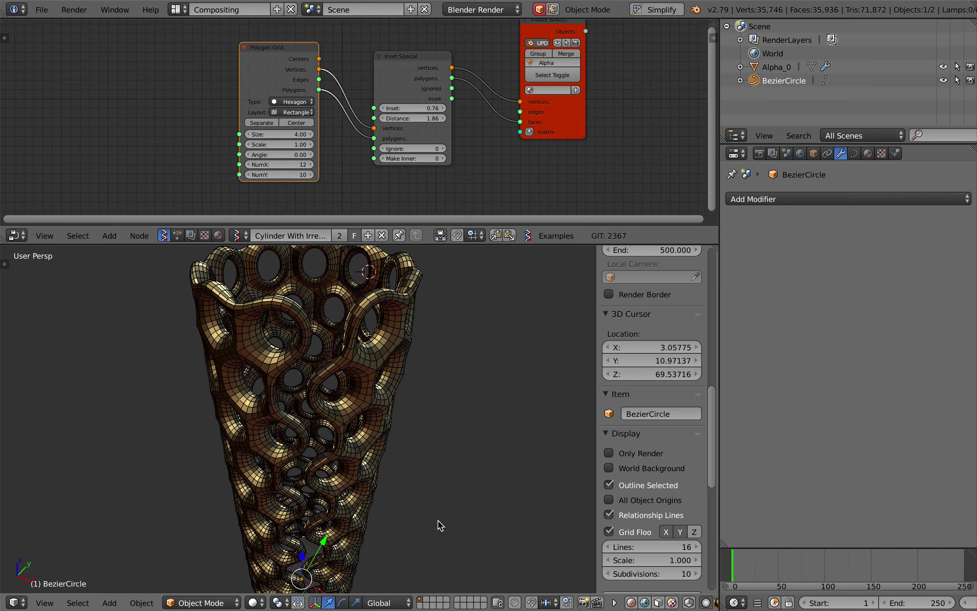
pyautogui.press('s')
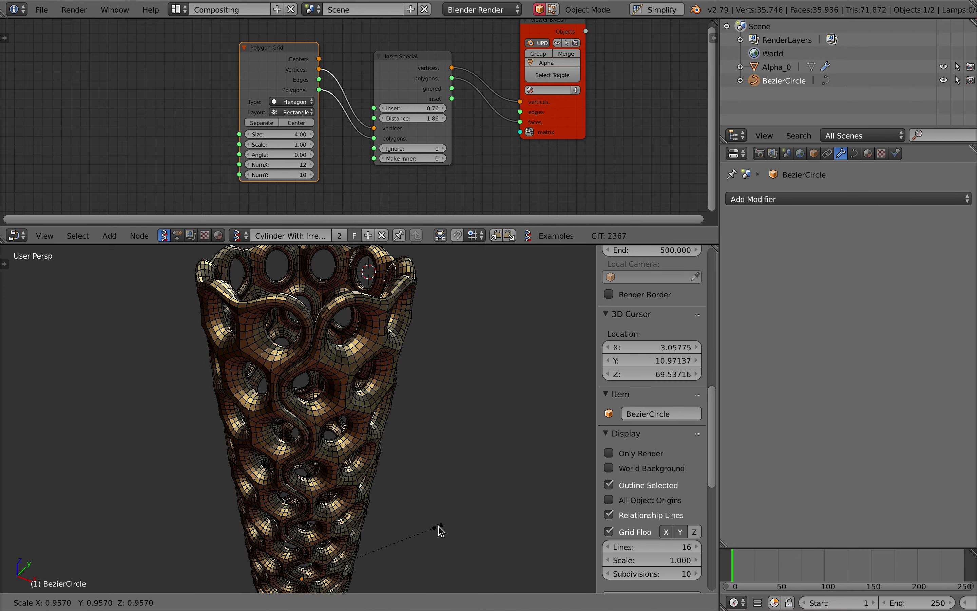
pyautogui.click(462, 524)
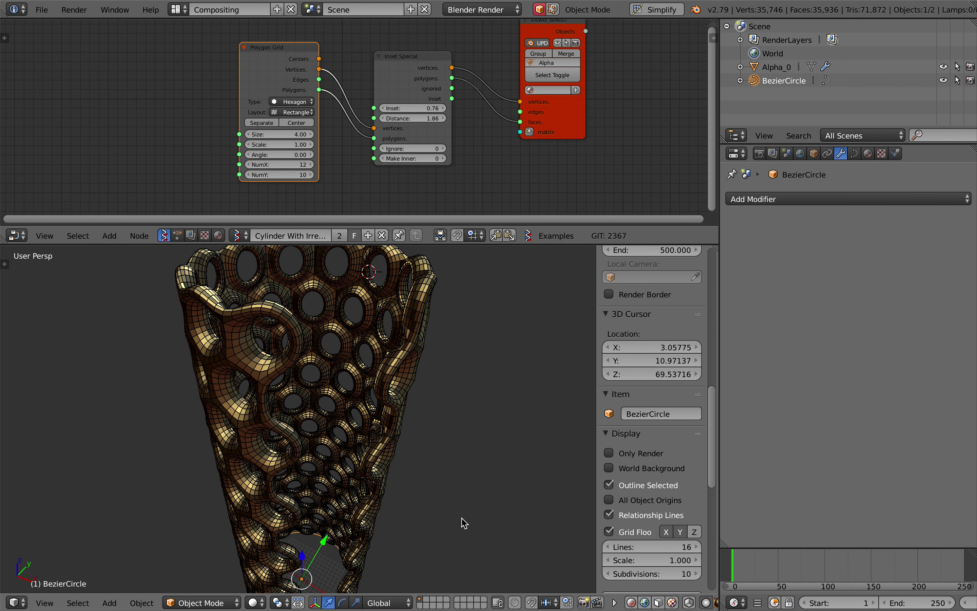
pyautogui.moveTo(364, 323); pyautogui.dragTo(364, 356, button='middle')
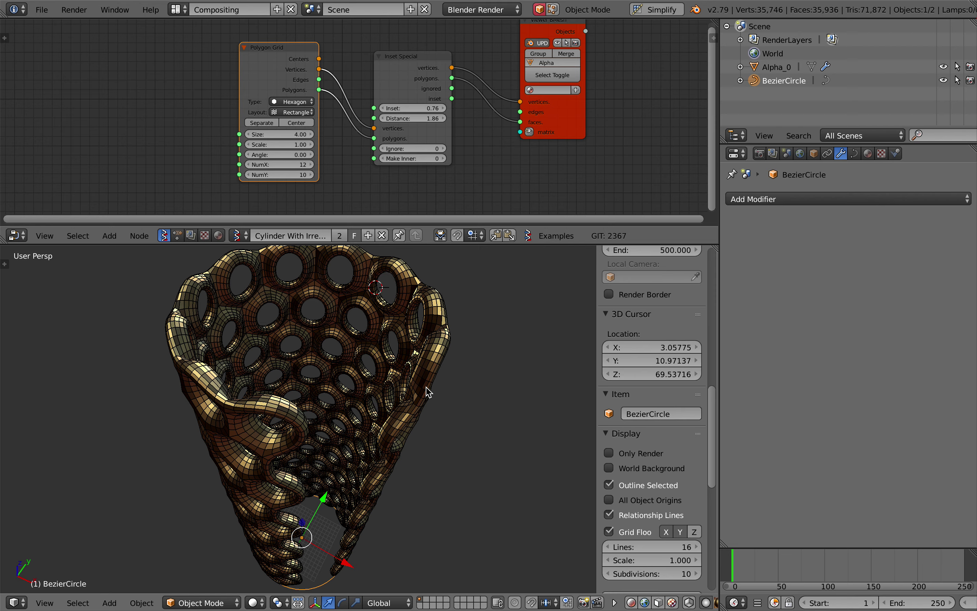
# Step: Turn off the viewport display of Alpha_0's Curve modifier to flatten the honeycomb into a sheet
pyautogui.rightClick(450, 351)
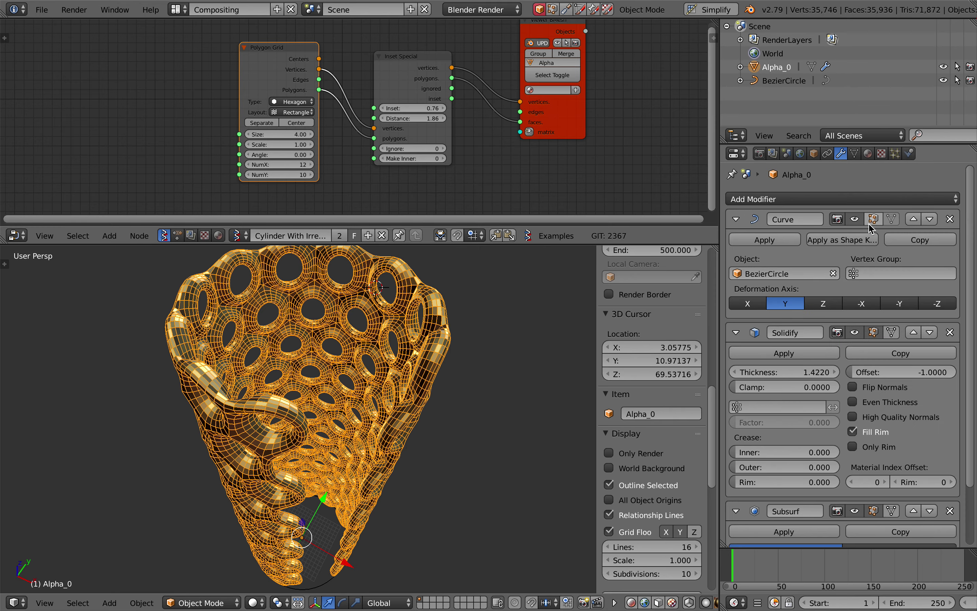
pyautogui.click(856, 219)
pyautogui.moveTo(350, 444); pyautogui.dragTo(358, 452, button='middle')
pyautogui.scroll(5, 359, 455)
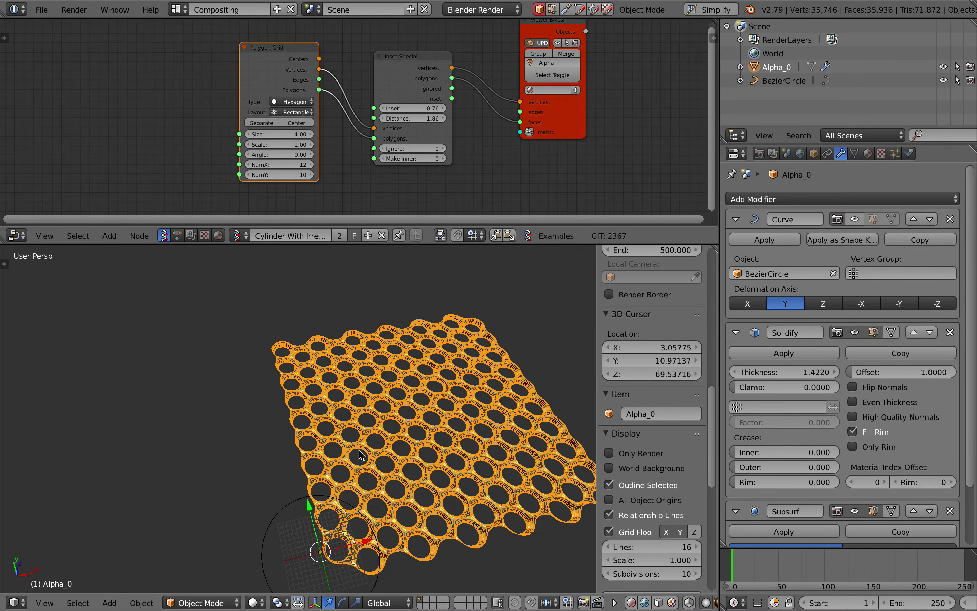
pyautogui.moveTo(359, 455); pyautogui.dragTo(343, 475, button='middle')
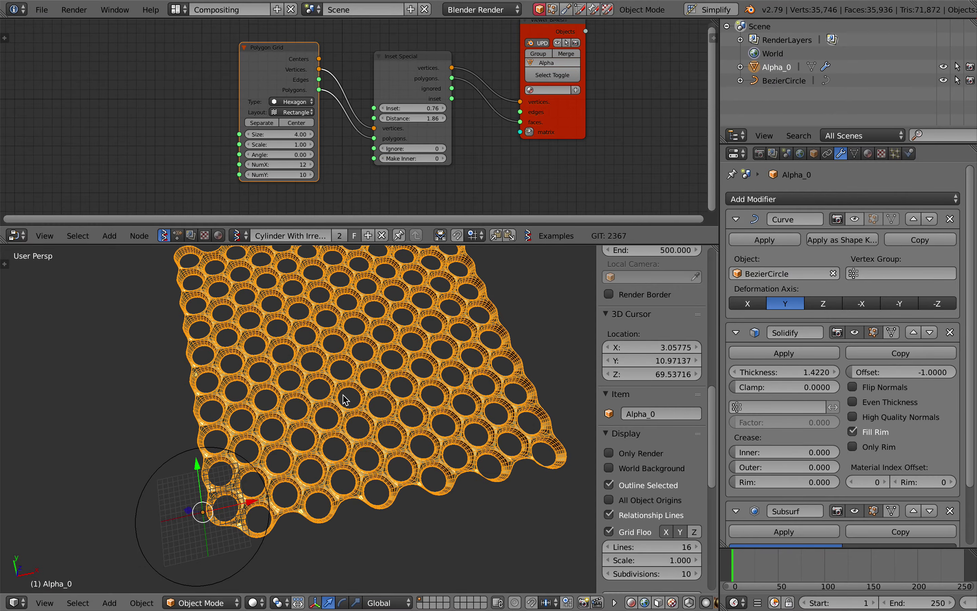
pyautogui.scroll(4, 354, 395)
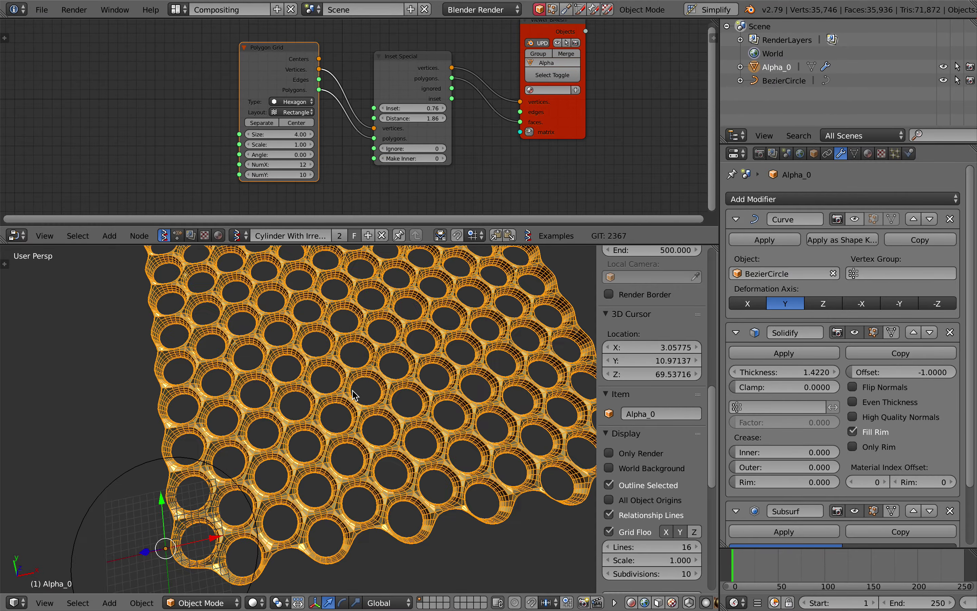
pyautogui.scroll(4, 351, 406)
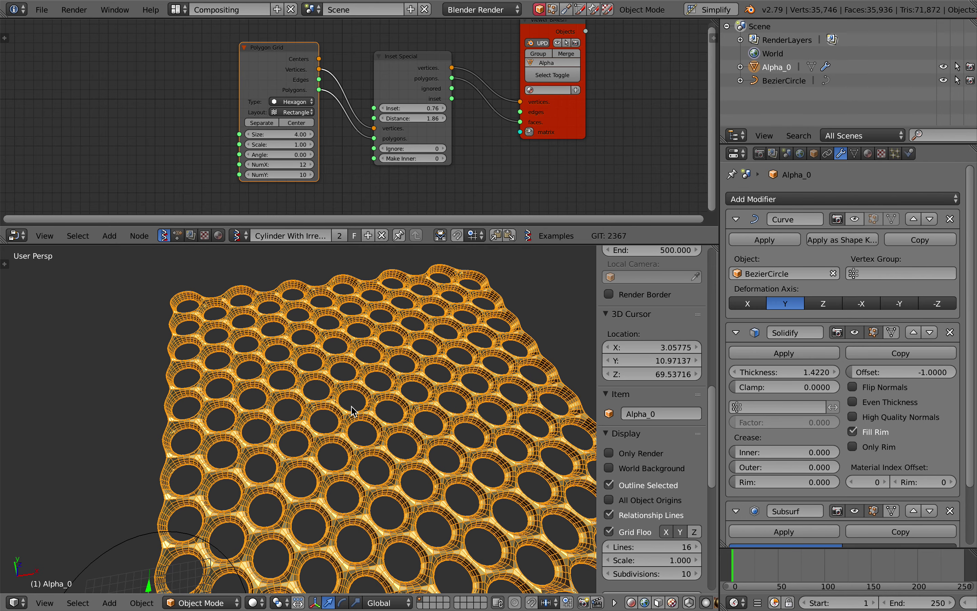
# Step: Turn off the viewport display of Alpha_0's Solidify and Subsurf modifiers to expose the base hexagon mesh
pyautogui.scroll(-3, 905, 283)
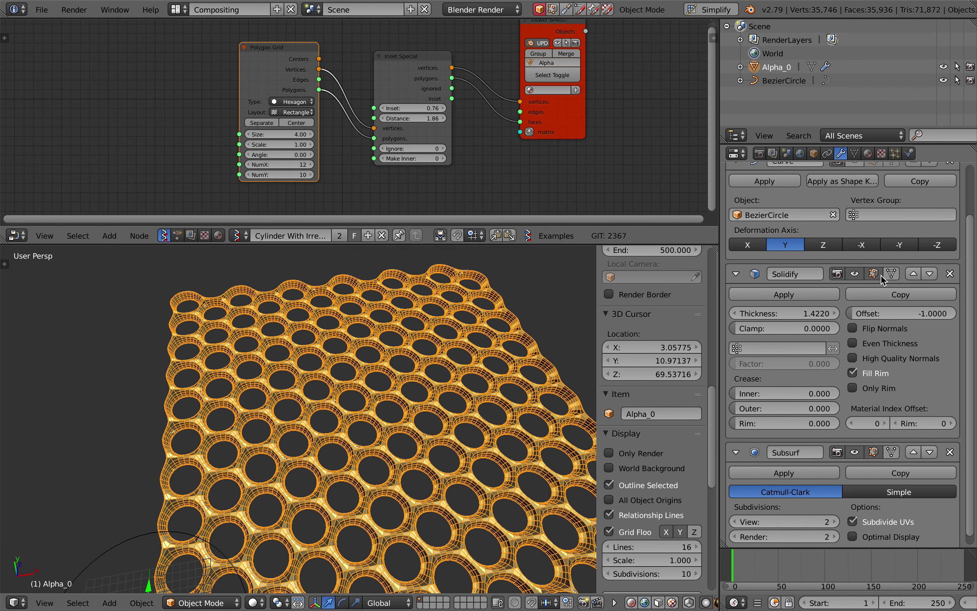
pyautogui.click(857, 276)
pyautogui.scroll(-1, 857, 279)
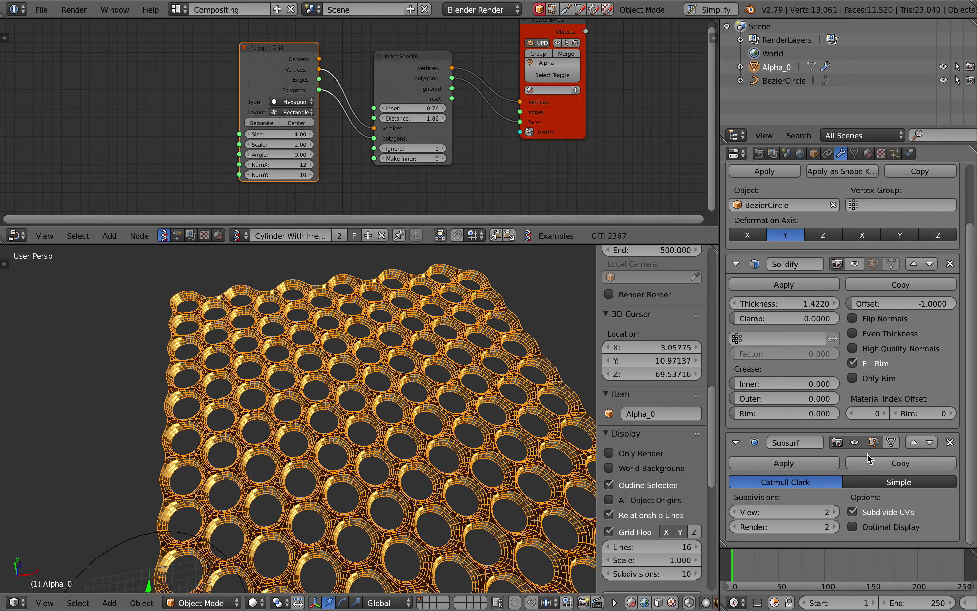
pyautogui.click(854, 443)
pyautogui.press('KP_2')
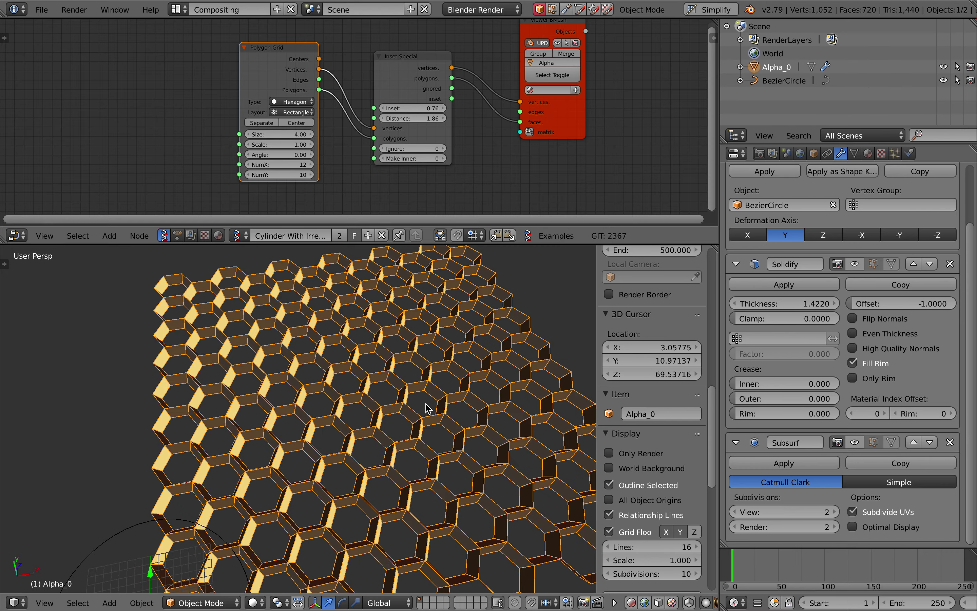
# Step: Hide the 3D view's properties sidebar and examine the flat hexagon grid without its modifiers
pyautogui.moveTo(426, 403); pyautogui.dragTo(480, 386, button='middle')
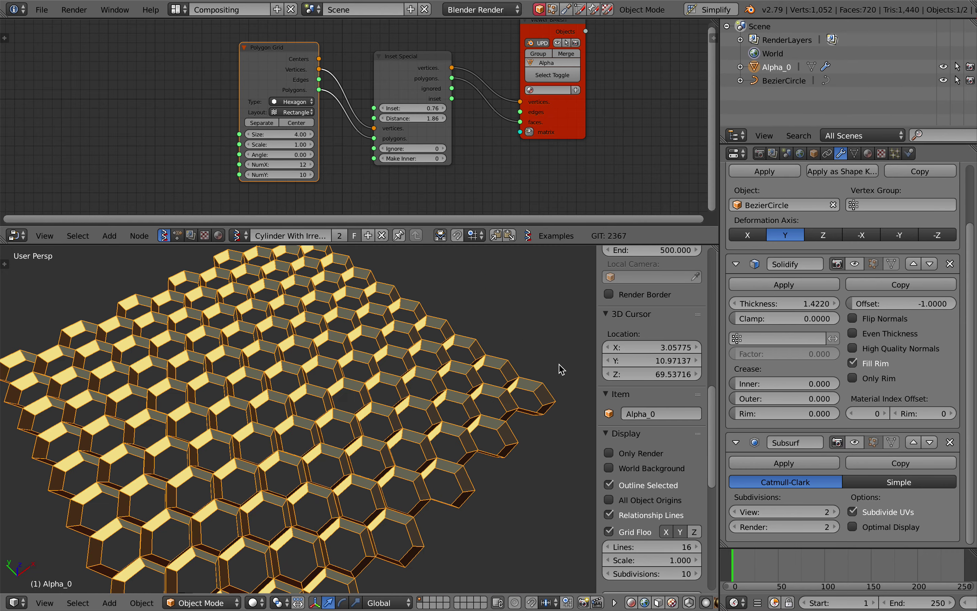
pyautogui.moveTo(595, 362); pyautogui.dragTo(692, 377)
pyautogui.hscroll(5, 567, 403)
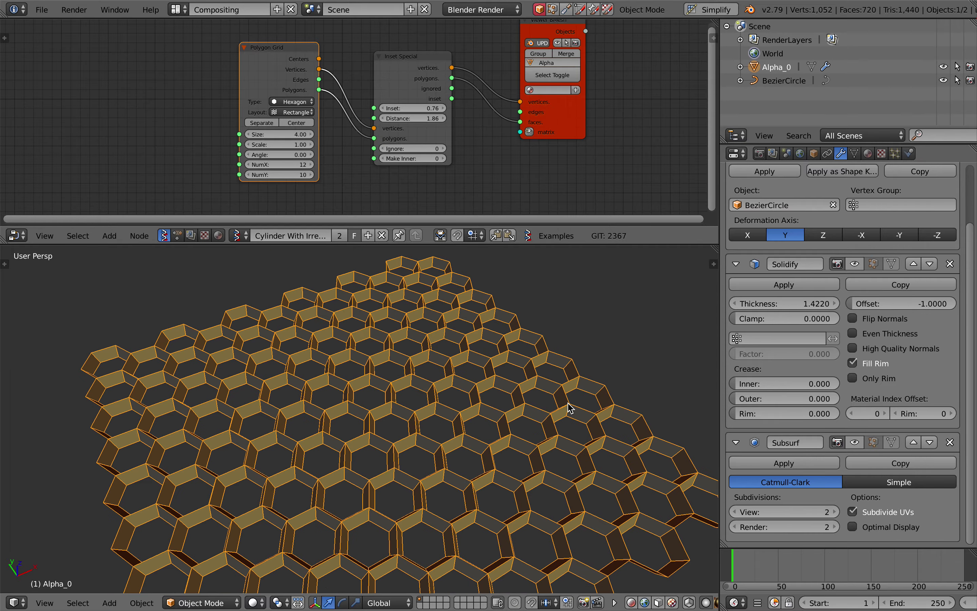
pyautogui.scroll(3, 568, 404)
pyautogui.press('KP_2')
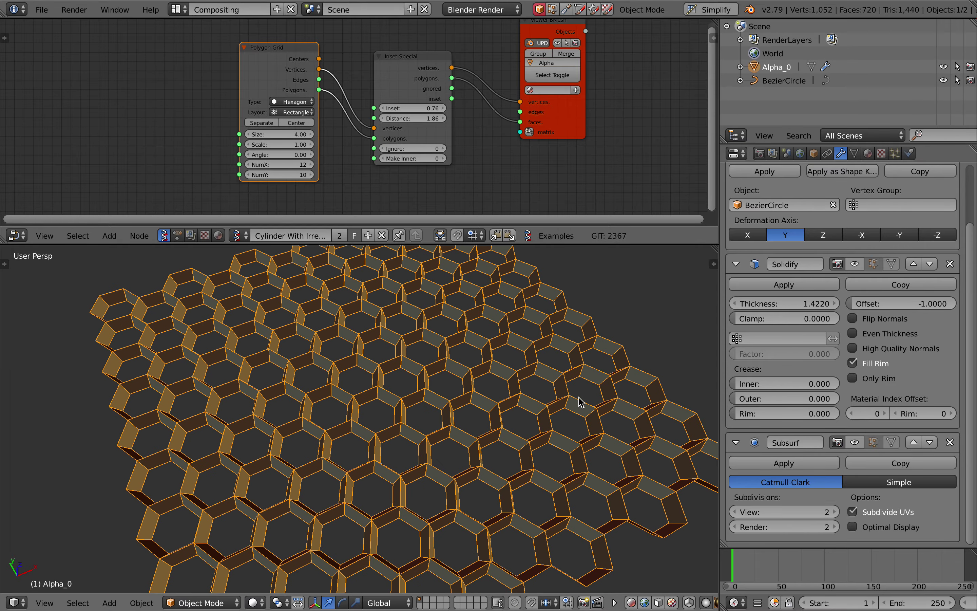
# Step: Toggle the Solidify modifier's viewport display to compare the hexagon grid, leaving it on
pyautogui.click(855, 264)
pyautogui.click(854, 265)
pyautogui.click(855, 265)
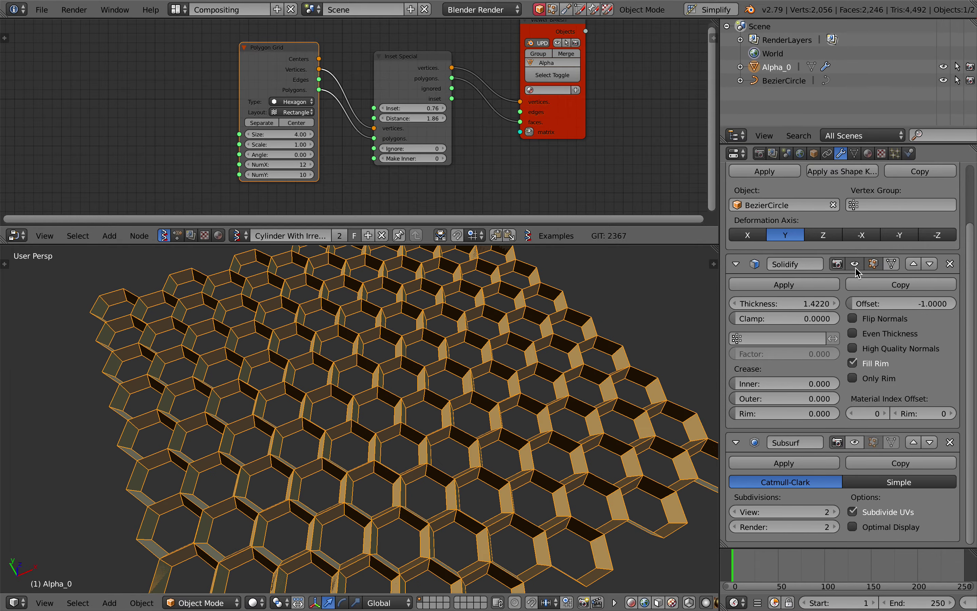
# Step: Set the Inset Special node's Inset to 0 while keeping the Solidify modifier displayed
pyautogui.click(855, 264)
pyautogui.click(856, 269)
pyautogui.hscroll(3, 514, 413)
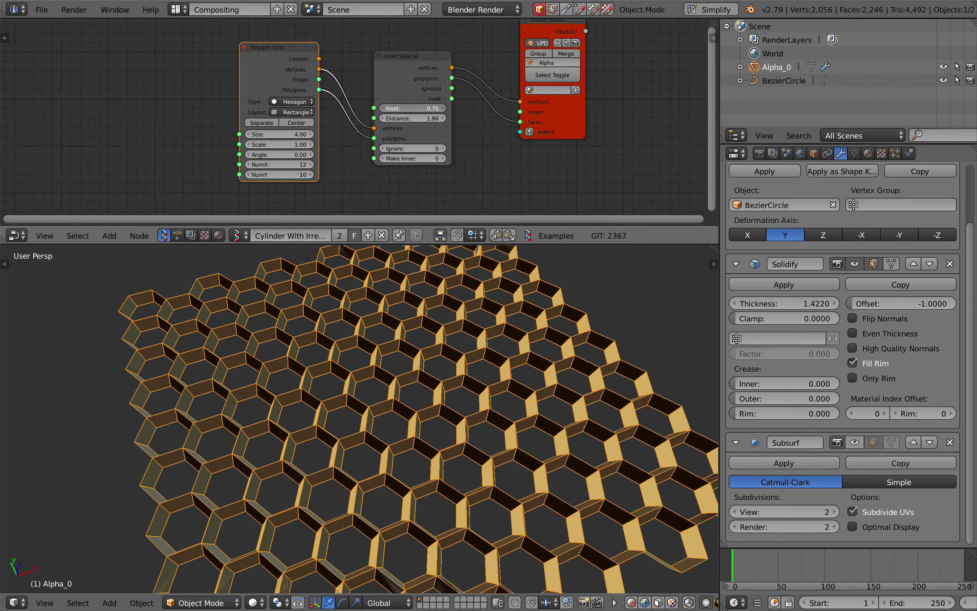
pyautogui.write('0')
pyautogui.press('Return')
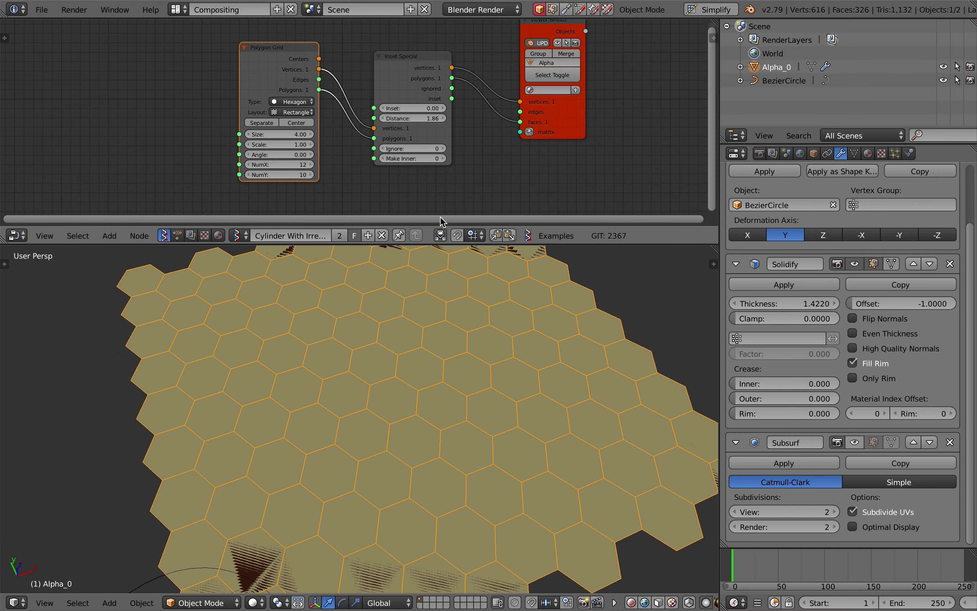
# Step: Try an Inset of 0.54 on the Inset Special node, then set it to 0.60
pyautogui.moveTo(429, 113); pyautogui.dragTo(463, 113)
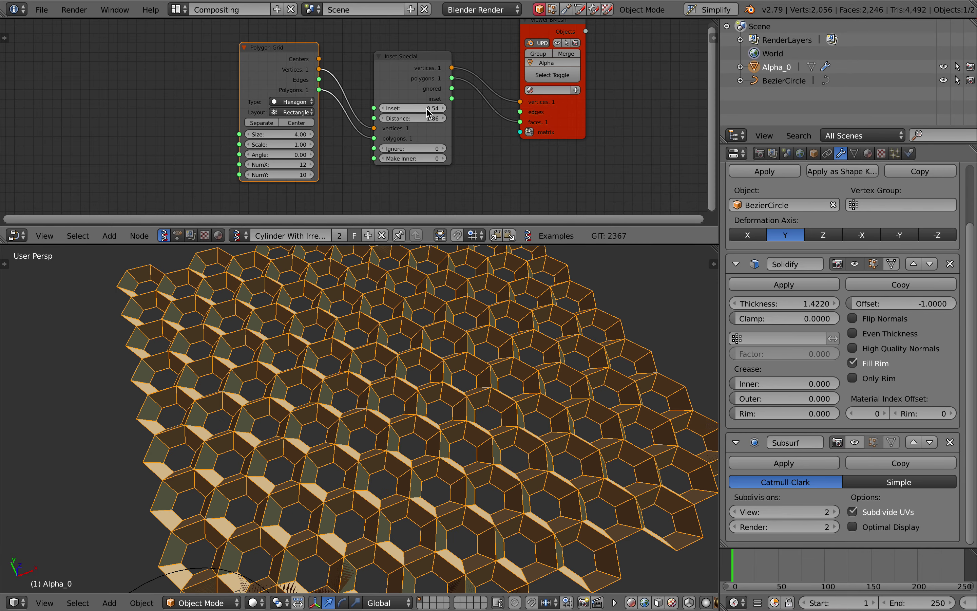
pyautogui.moveTo(445, 376)
pyautogui.mouseDown(button='middle')
pyautogui.moveTo(448, 368)
pyautogui.moveTo(446, 378)
pyautogui.mouseUp(button='middle')
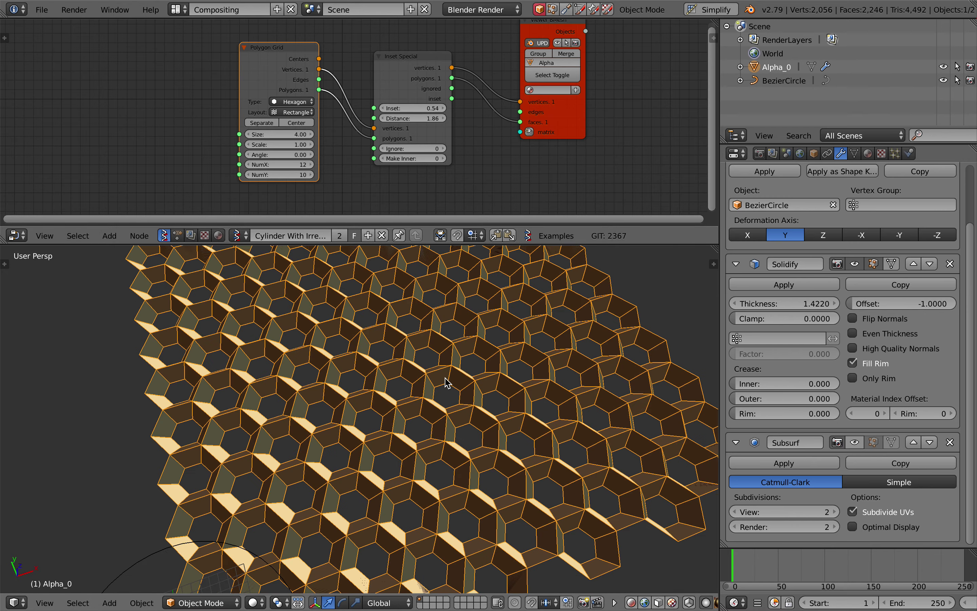
pyautogui.moveTo(413, 108)
pyautogui.mouseDown()
pyautogui.moveTo(437, 108)
pyautogui.moveTo(386, 108)
pyautogui.moveTo(449, 118)
pyautogui.moveTo(417, 118)
pyautogui.moveTo(444, 108)
pyautogui.moveTo(412, 108)
pyautogui.moveTo(434, 108)
pyautogui.moveTo(425, 108)
pyautogui.mouseUp()
# Step: Set the Inset Special node's Distance to 0 and try Make Inner at 1 before restoring it to 0
pyautogui.click(418, 118)
pyautogui.write('0')
pyautogui.press('Return')
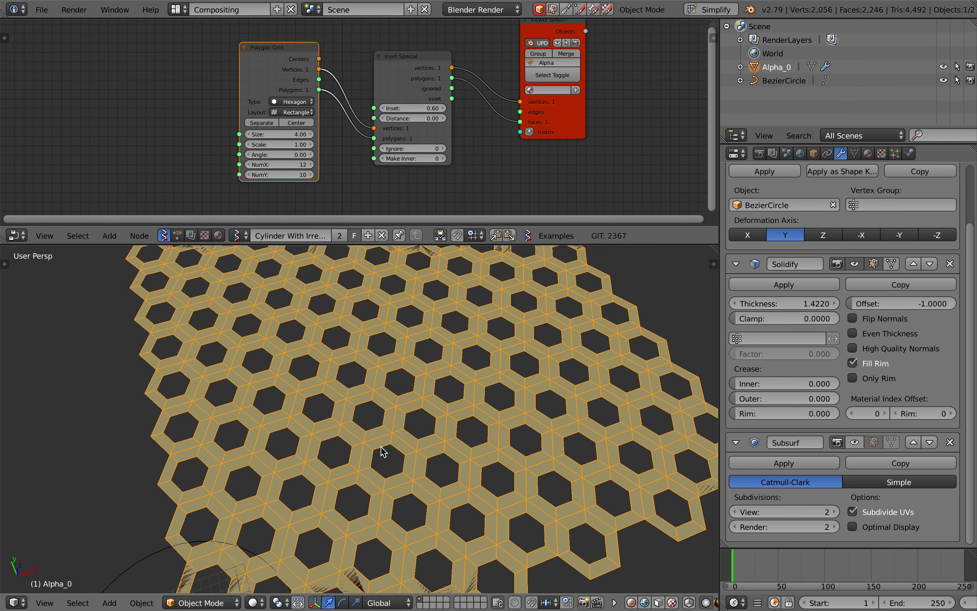
pyautogui.click(444, 159)
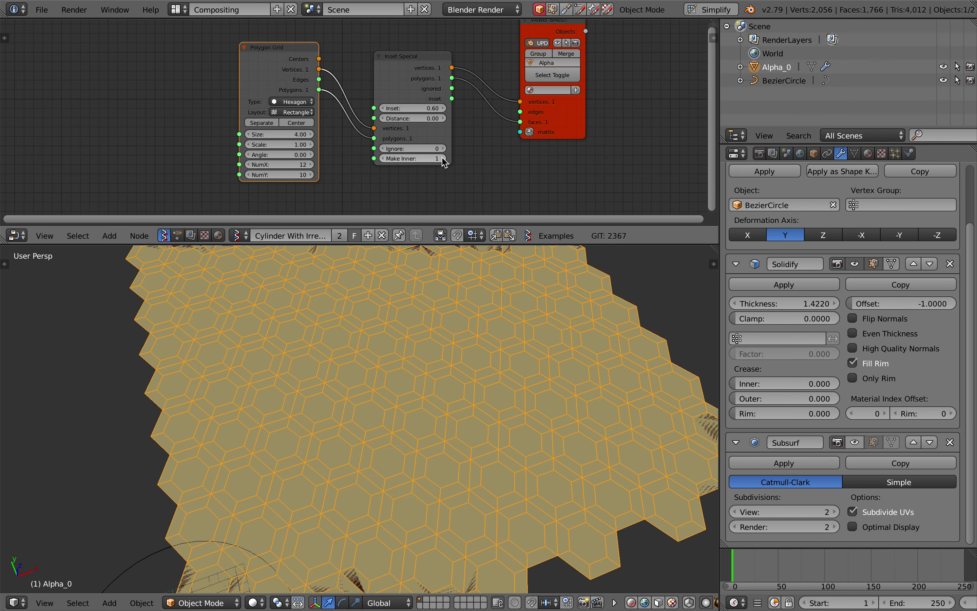
pyautogui.click(386, 159)
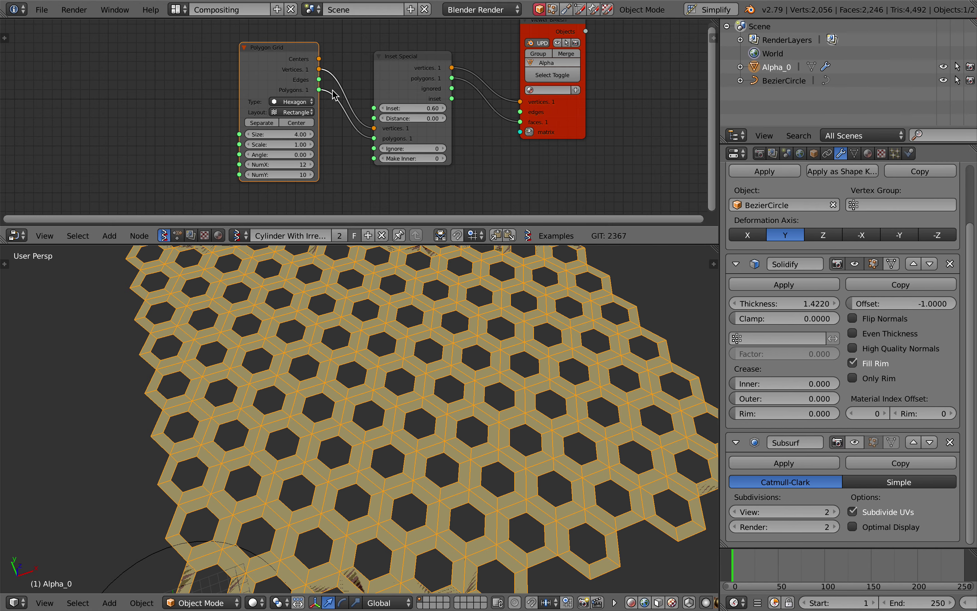
# Step: Spread out the node tree by repositioning the Viewer BMesh and Polygon Grid nodes
pyautogui.scroll(2, 292, 90)
pyautogui.moveTo(584, 132); pyautogui.dragTo(583, 148)
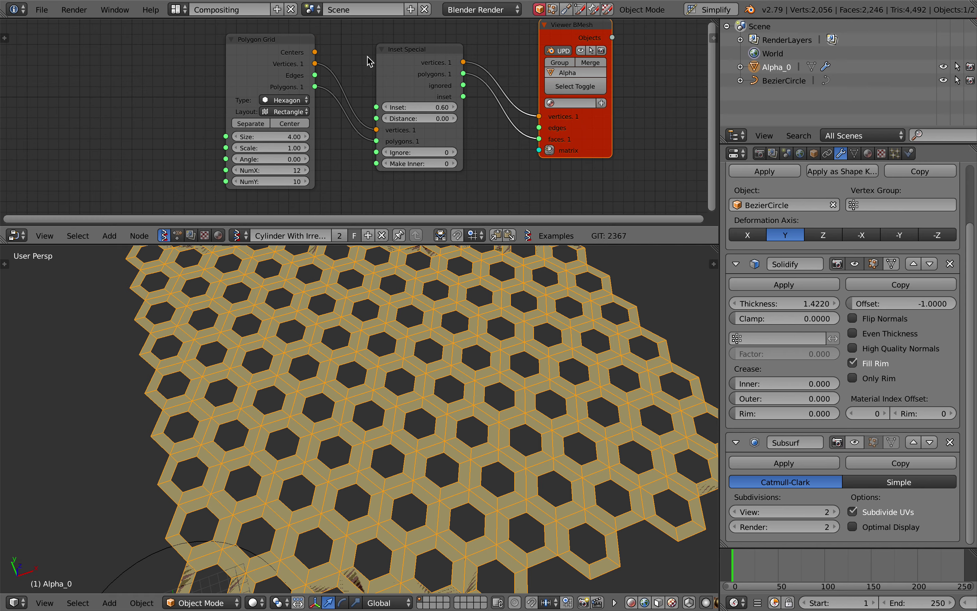
pyautogui.moveTo(273, 53); pyautogui.dragTo(265, 52)
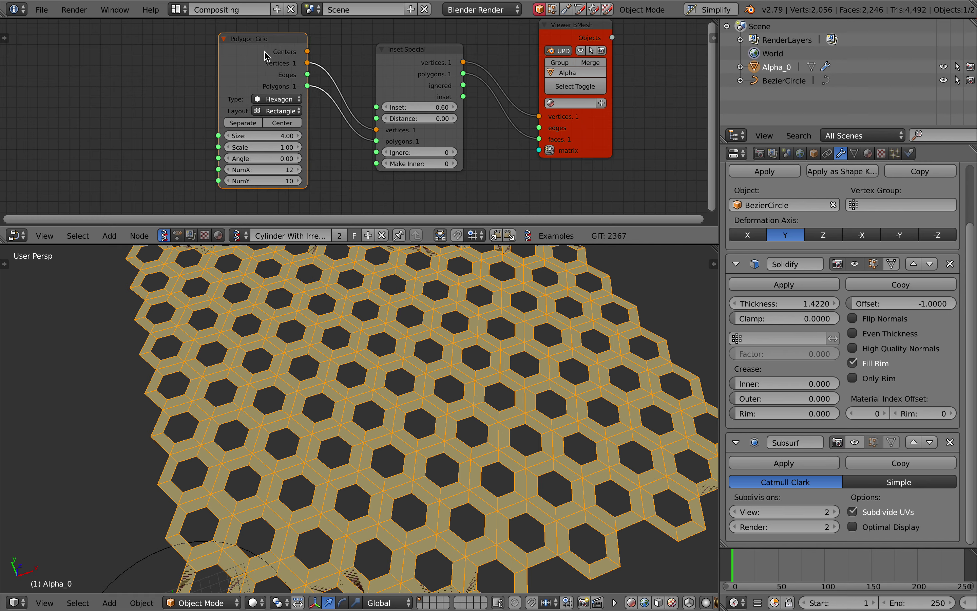
# Step: Try the Square and Triangle types on the Polygon Grid node, then return it to Hexagon
pyautogui.click(272, 99)
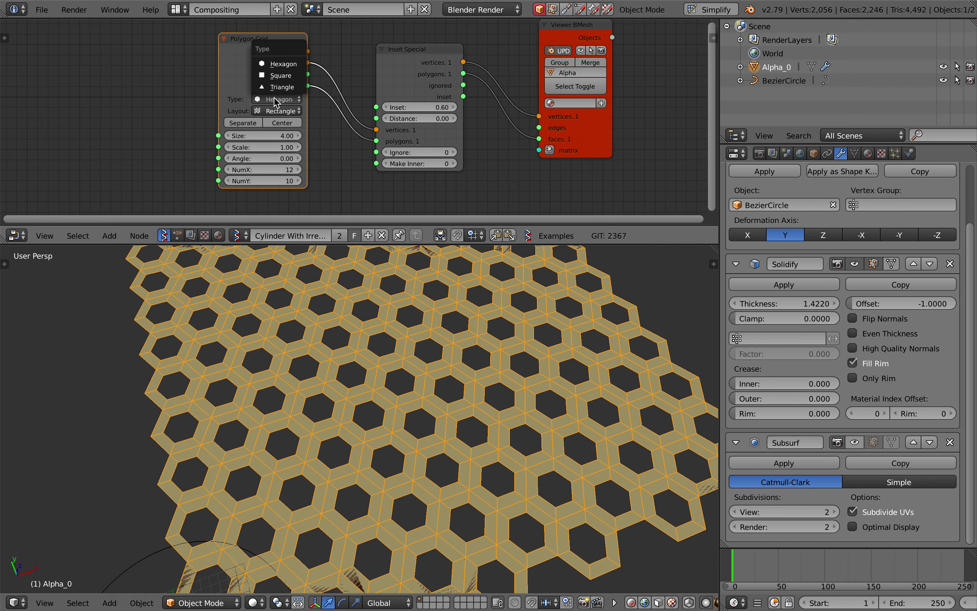
pyautogui.click(287, 76)
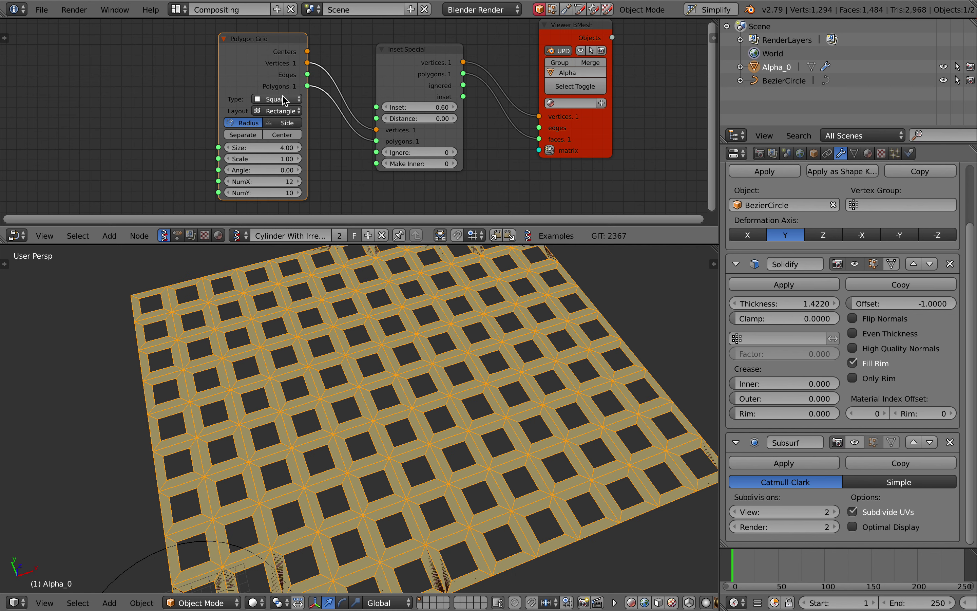
pyautogui.click(284, 101)
pyautogui.click(283, 88)
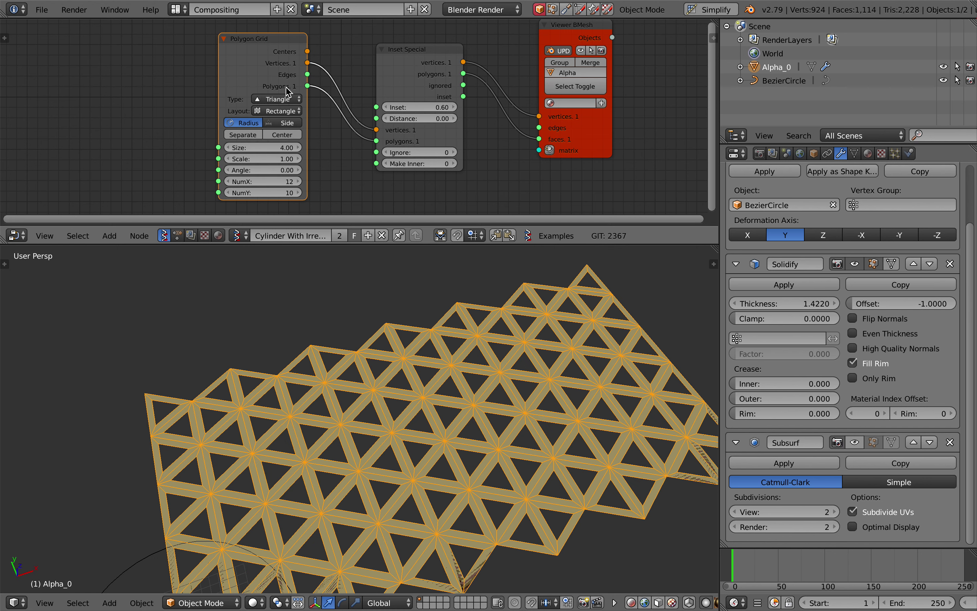
pyautogui.click(285, 101)
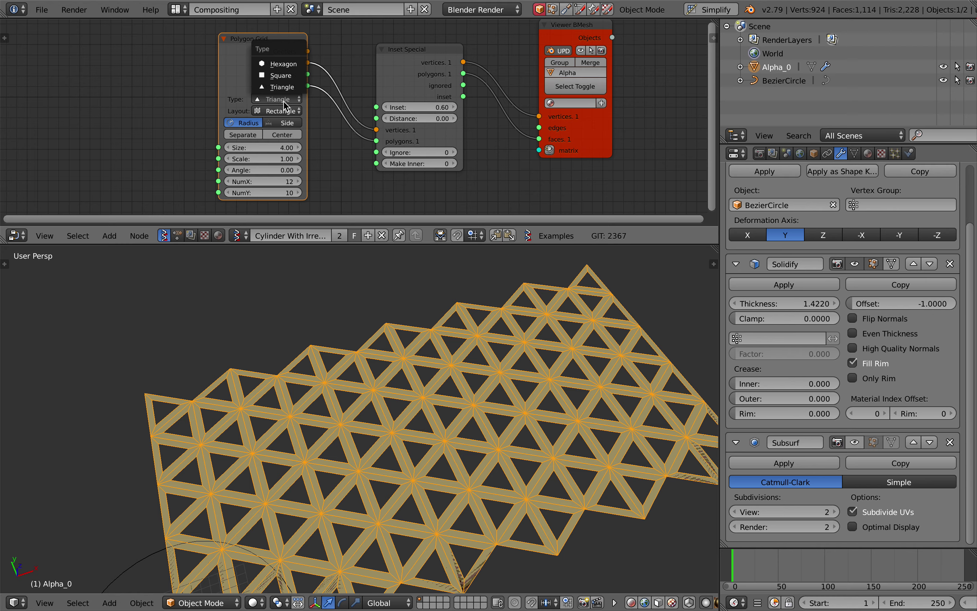
pyautogui.click(284, 64)
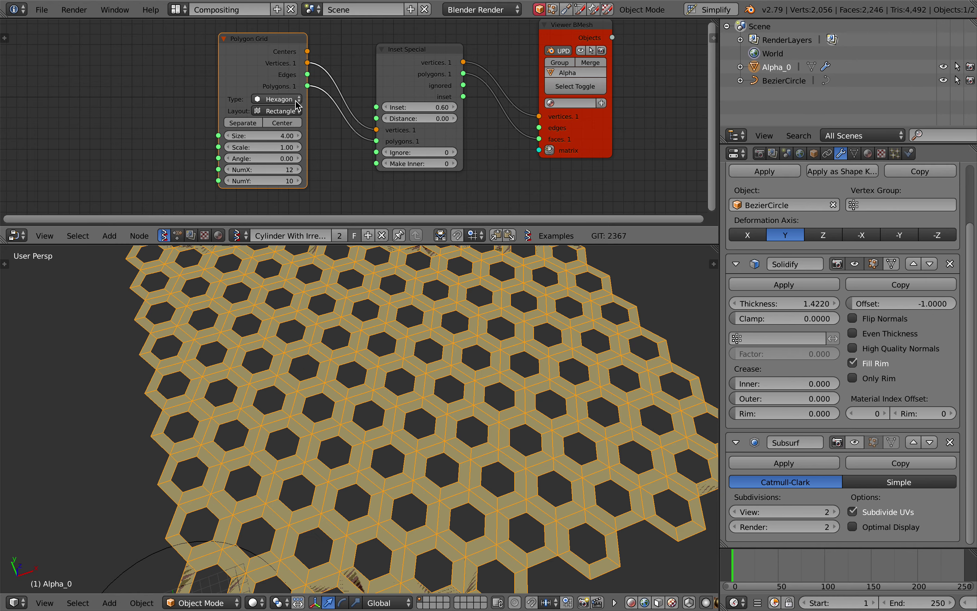
# Step: Examine the Polygon Grid node's layout options, keep Rectangle, and shift the node slightly
pyautogui.click(277, 116)
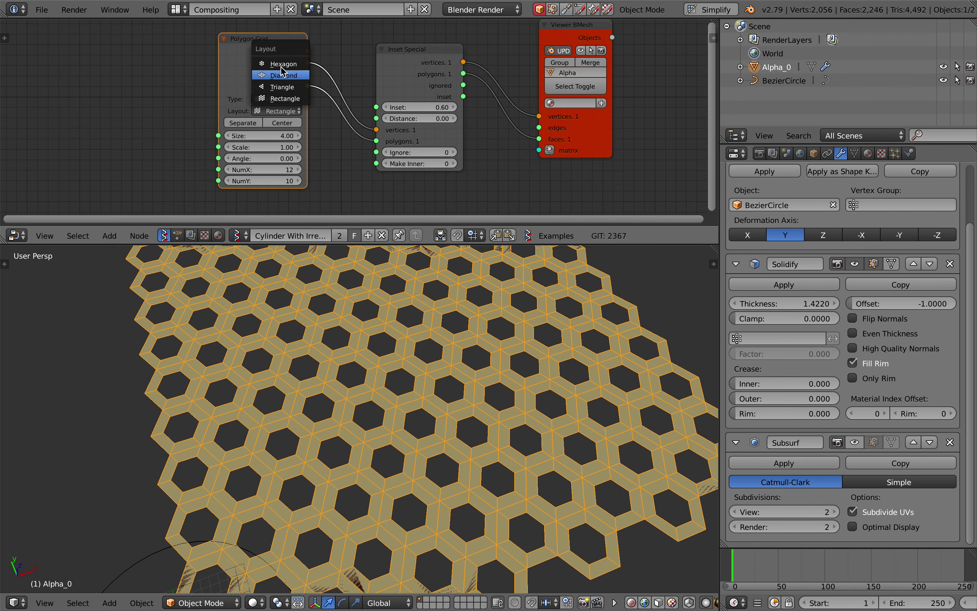
pyautogui.moveTo(232, 89); pyautogui.dragTo(244, 91)
pyautogui.moveTo(382, 381); pyautogui.dragTo(357, 373, button='middle')
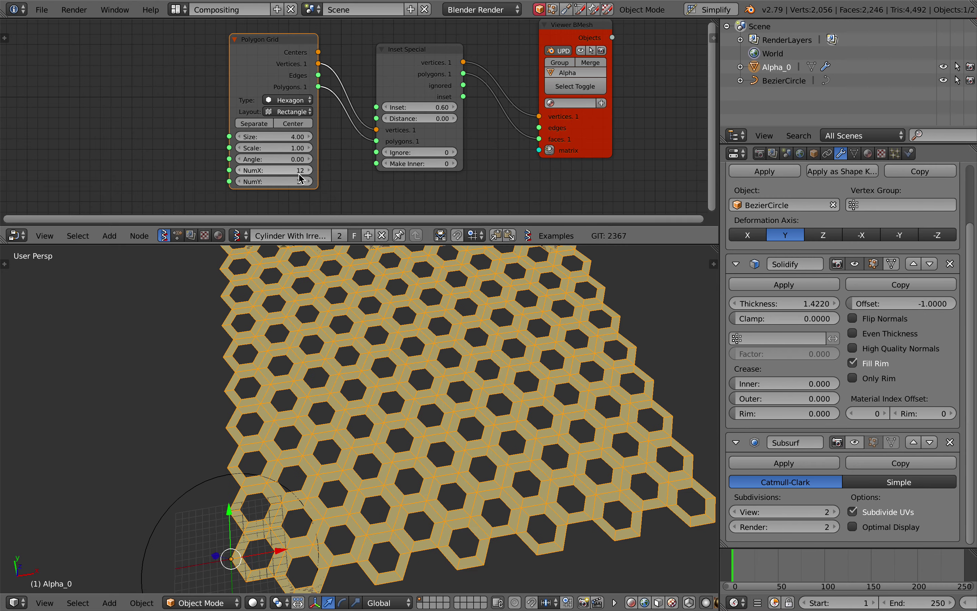
# Step: Reduce the Polygon Grid node's NumX to 9 and NumY to 7
pyautogui.click(241, 170)
pyautogui.click(242, 170)
pyautogui.click(242, 170)
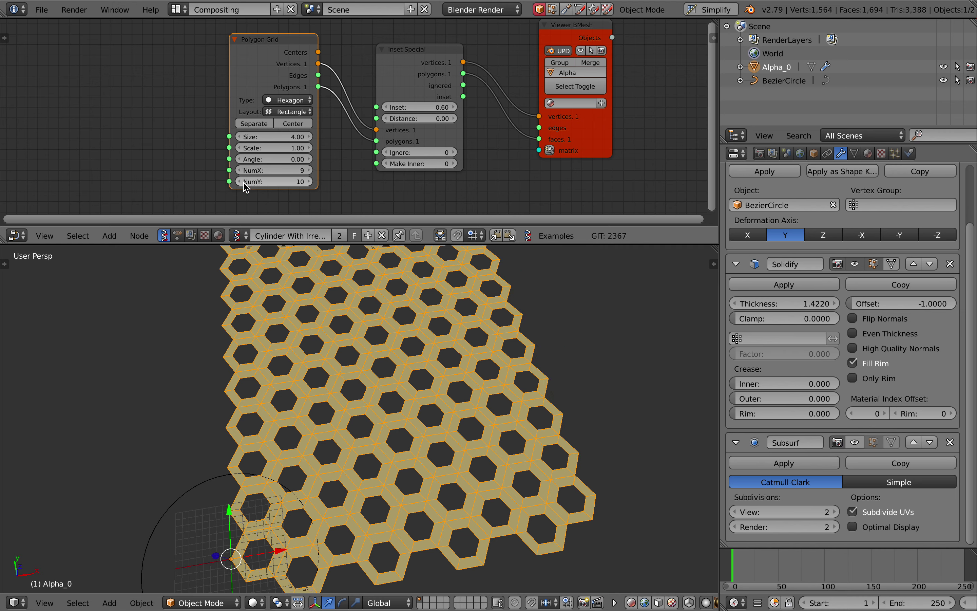
pyautogui.click(241, 182)
pyautogui.click(241, 182)
pyautogui.click(241, 182)
# Step: Vary the Polygon Grid's cell counts in both directions, ending with NumX at 9 and NumY at 3
pyautogui.keyDown('ctrl'); pyautogui.scroll(2, 305, 172); pyautogui.keyUp('ctrl')
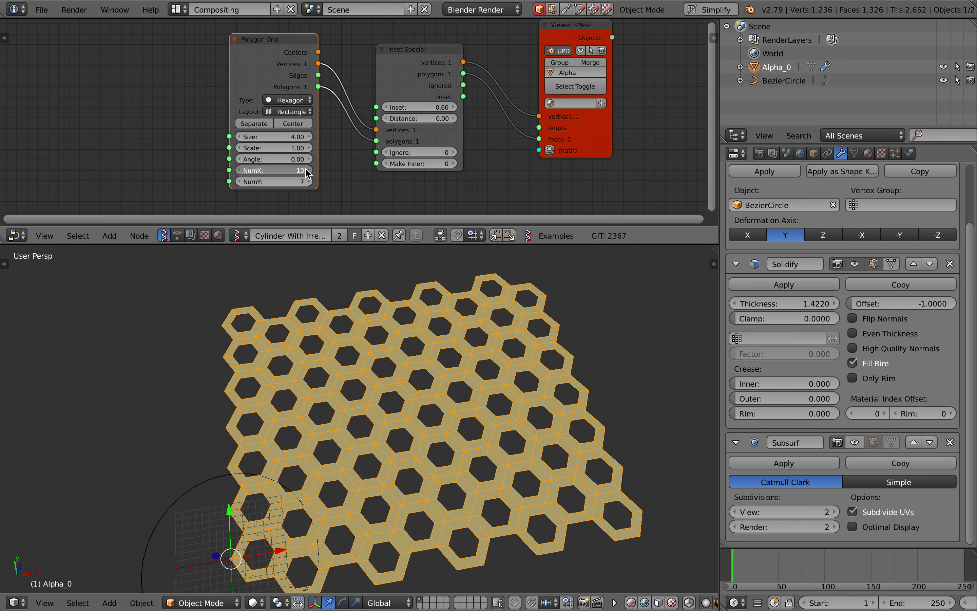
pyautogui.keyDown('ctrl'); pyautogui.scroll(-2, 265, 180); pyautogui.keyUp('ctrl')
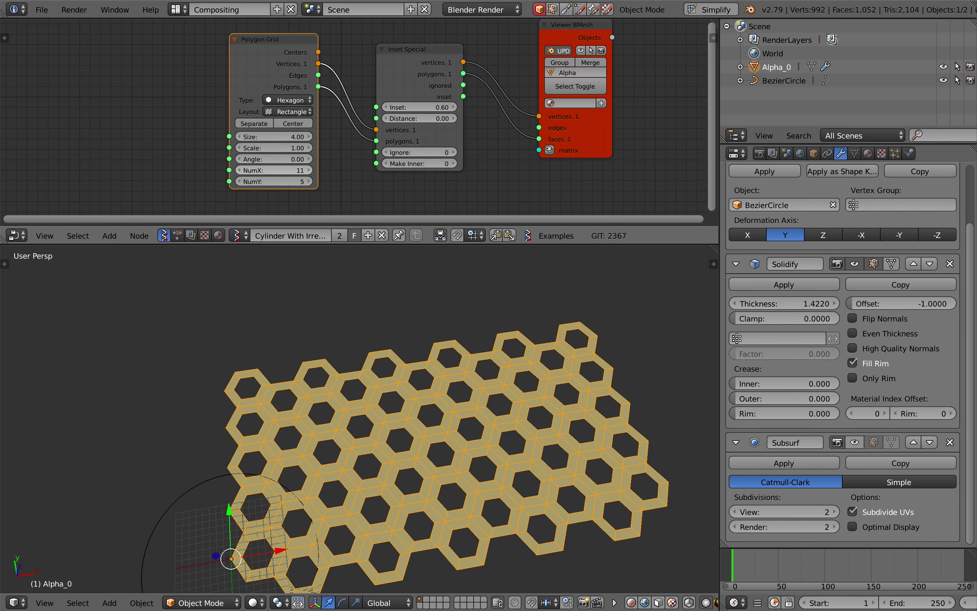
pyautogui.keyDown('ctrl'); pyautogui.scroll(2, 267, 172); pyautogui.keyUp('ctrl')
pyautogui.keyDown('ctrl'); pyautogui.scroll(-3, 246, 172); pyautogui.keyUp('ctrl')
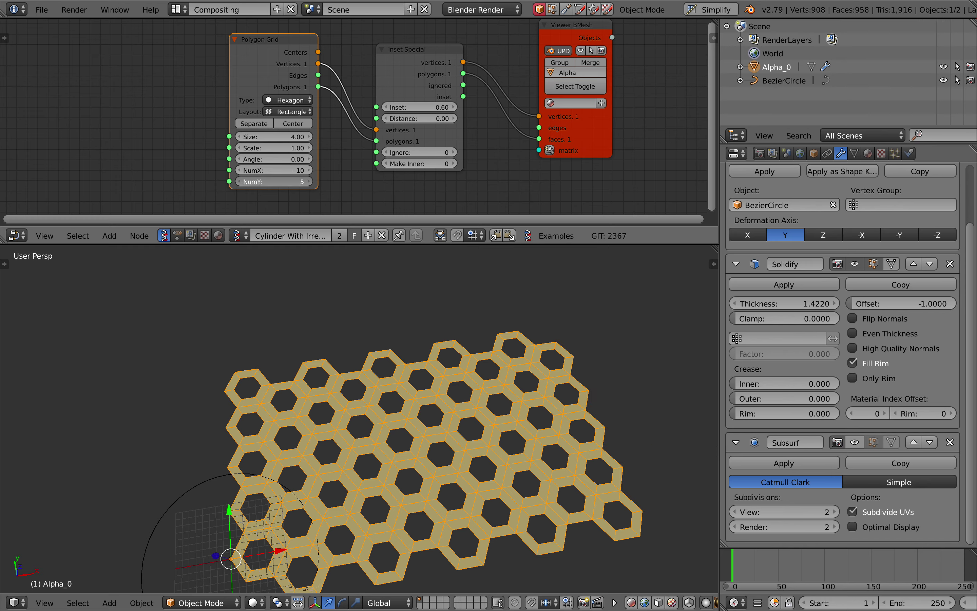
pyautogui.keyDown('ctrl'); pyautogui.scroll(-2, 307, 182); pyautogui.keyUp('ctrl')
pyautogui.keyDown('ctrl'); pyautogui.scroll(-1, 244, 172); pyautogui.keyUp('ctrl')
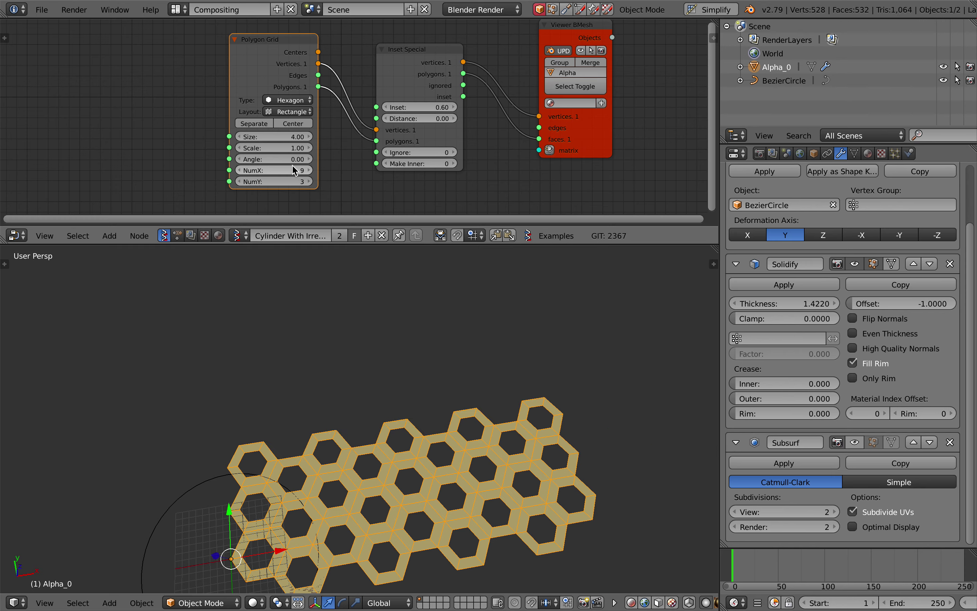
# Step: Try a Polygon Grid Angle of 12.78, then reset it to 0
pyautogui.moveTo(290, 161); pyautogui.dragTo(325, 162)
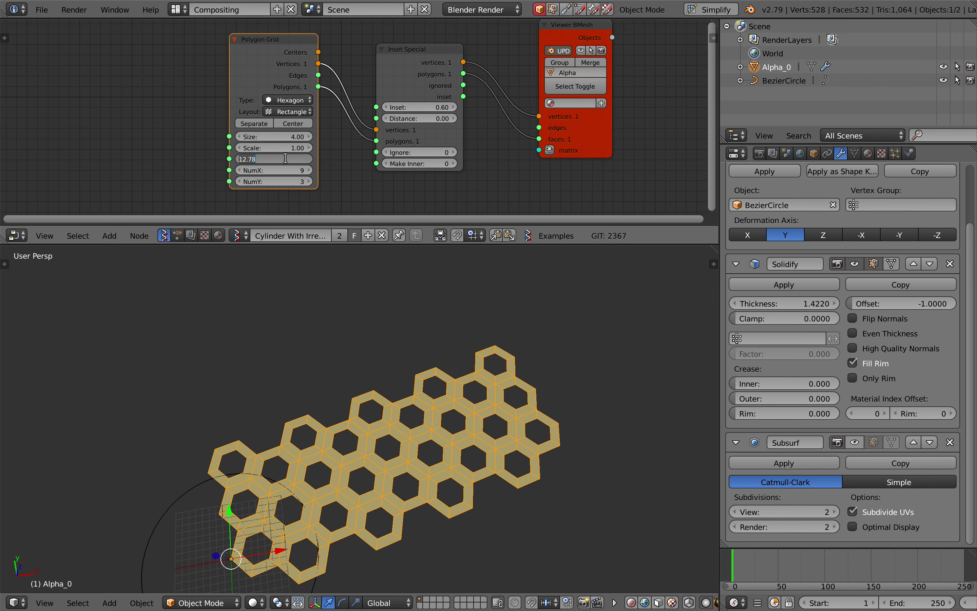
pyautogui.write('0')
pyautogui.press('Return')
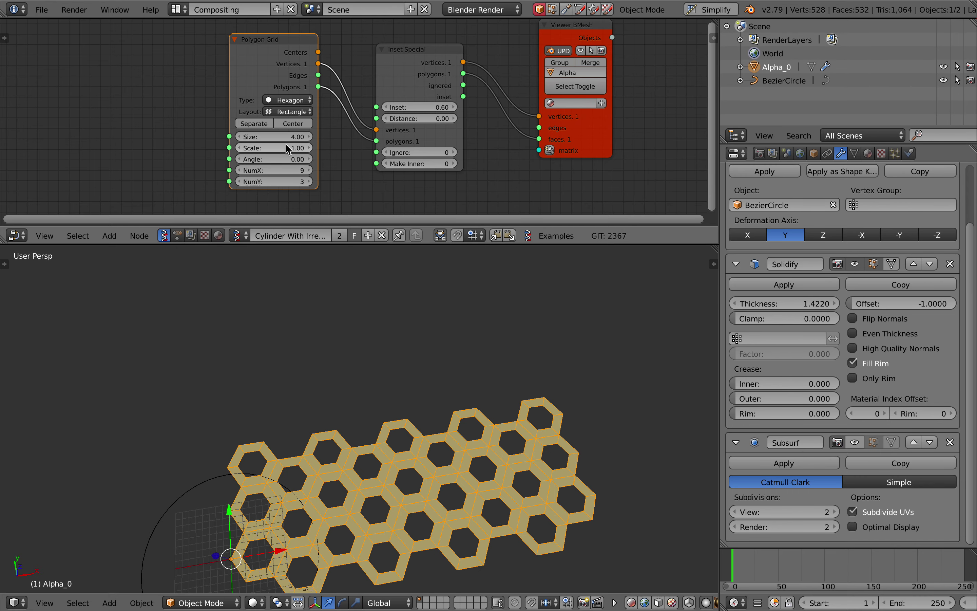
# Step: Set the Polygon Grid node's Size to 4.66 and nudge the node slightly
pyautogui.moveTo(283, 136)
pyautogui.mouseDown()
pyautogui.moveTo(321, 136)
pyautogui.moveTo(291, 138)
pyautogui.mouseUp()
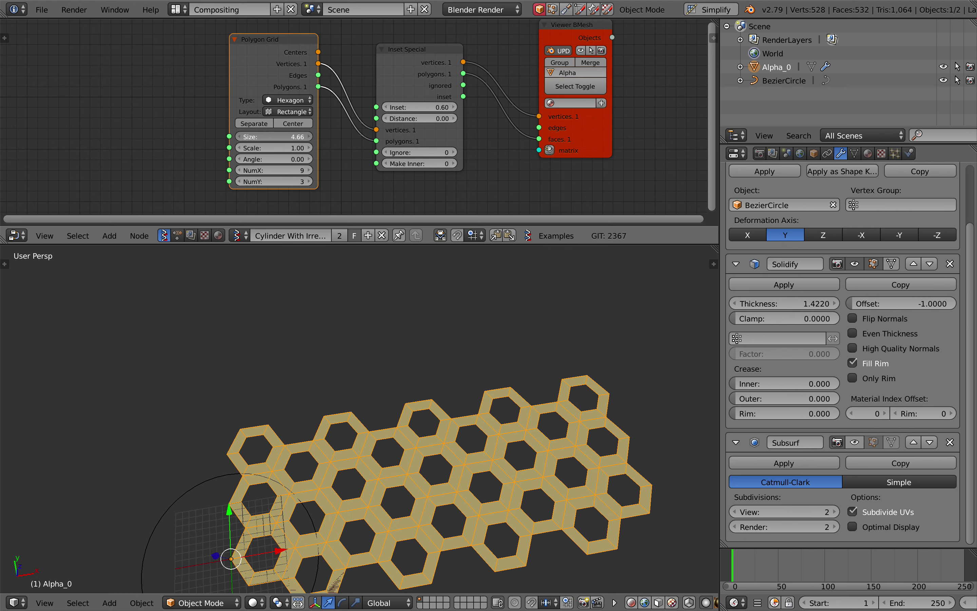
pyautogui.click(393, 76)
pyautogui.moveTo(287, 48); pyautogui.dragTo(289, 48)
# Step: Move the Inset Special and Viewer BMesh nodes closer to the Polygon Grid node and set Inset to 0.66
pyautogui.moveTo(399, 63); pyautogui.dragTo(389, 68)
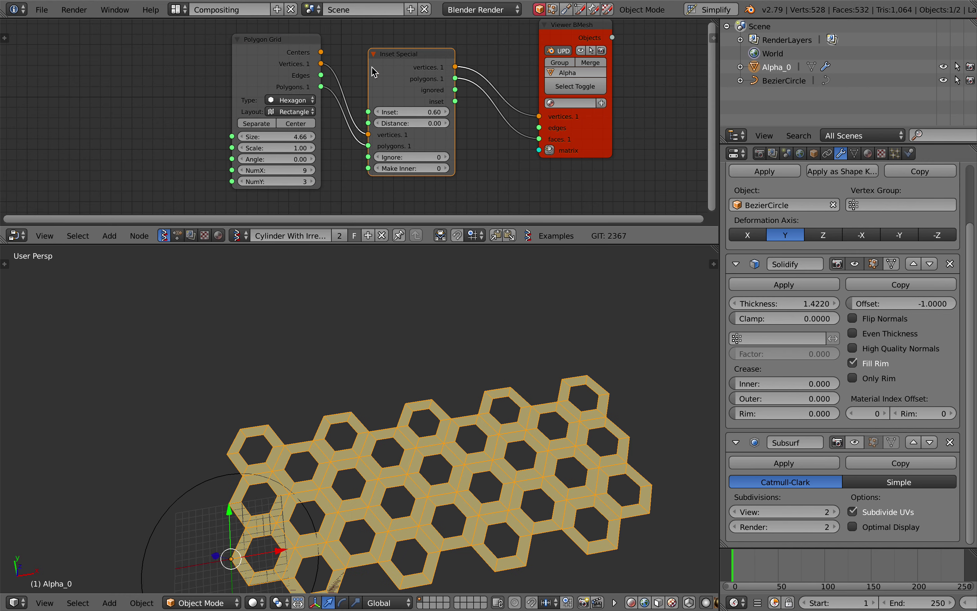
pyautogui.moveTo(584, 106); pyautogui.dragTo(572, 105)
pyautogui.moveTo(410, 112)
pyautogui.mouseDown()
pyautogui.moveTo(422, 112)
pyautogui.moveTo(412, 112)
pyautogui.mouseUp()
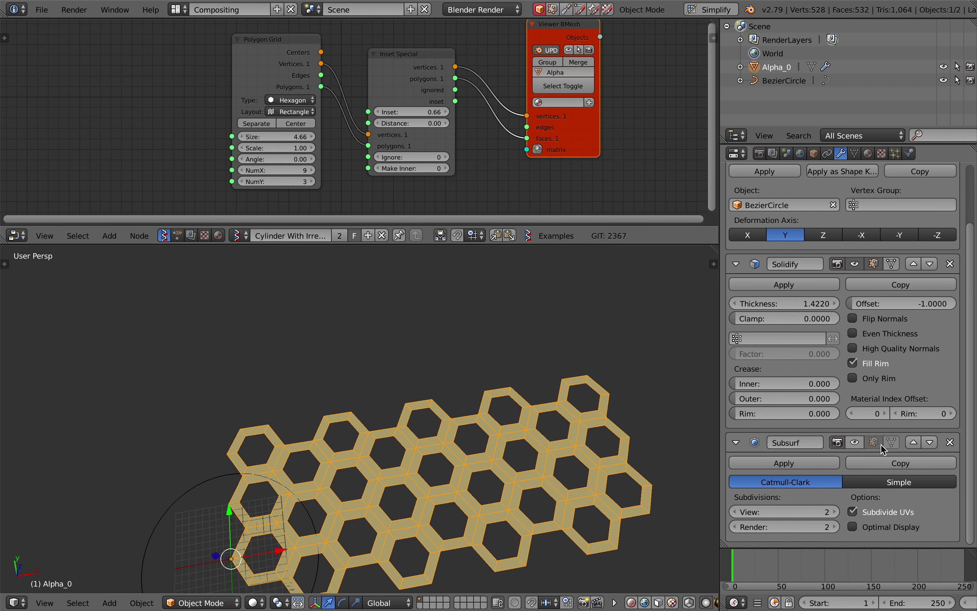
# Step: Toggle the viewport display of the Subsurf and Solidify modifiers to compare their effects, leaving both off
pyautogui.click(860, 443)
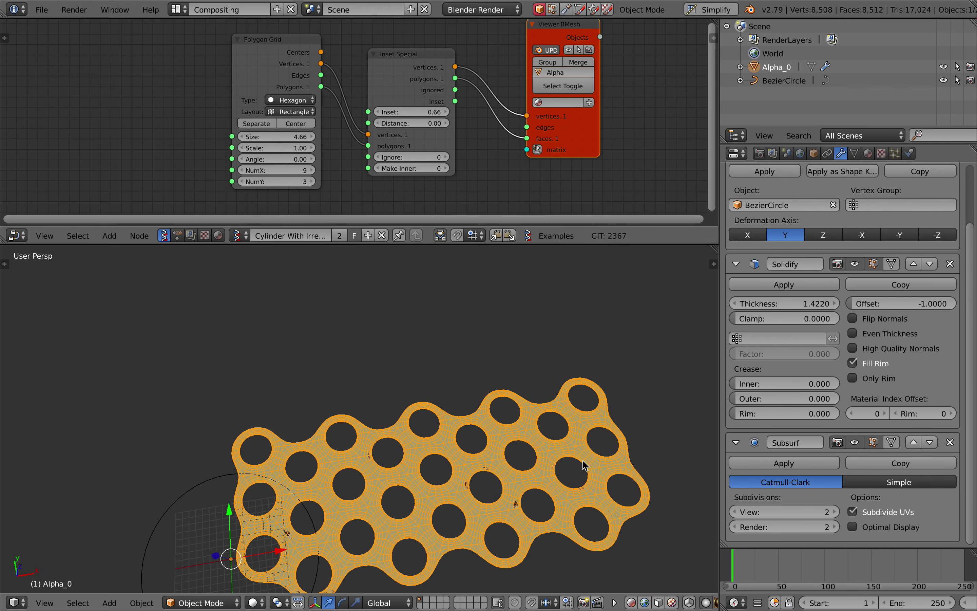
pyautogui.click(855, 443)
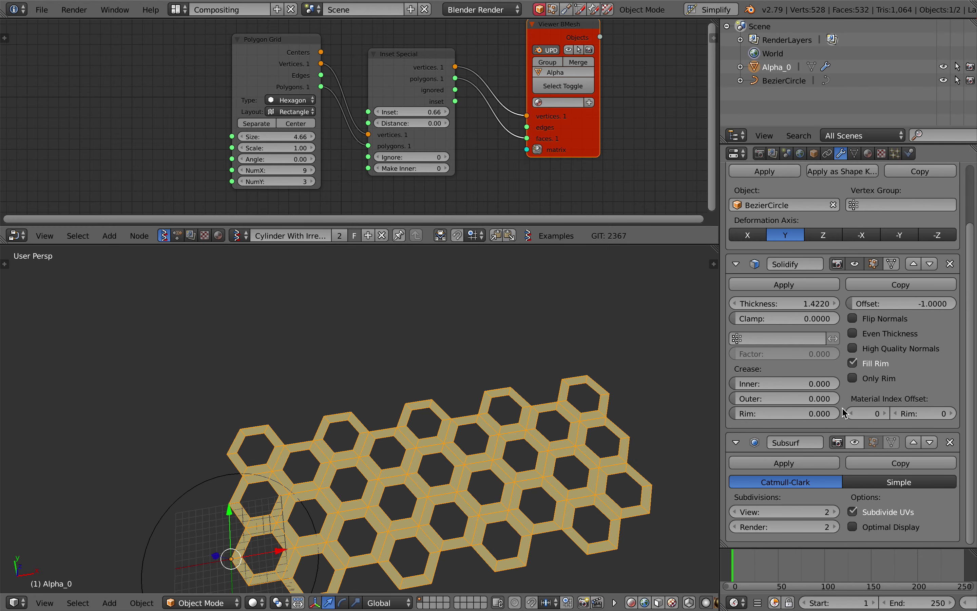
pyautogui.click(856, 263)
pyautogui.click(856, 264)
pyautogui.click(856, 264)
pyautogui.click(856, 265)
pyautogui.click(855, 263)
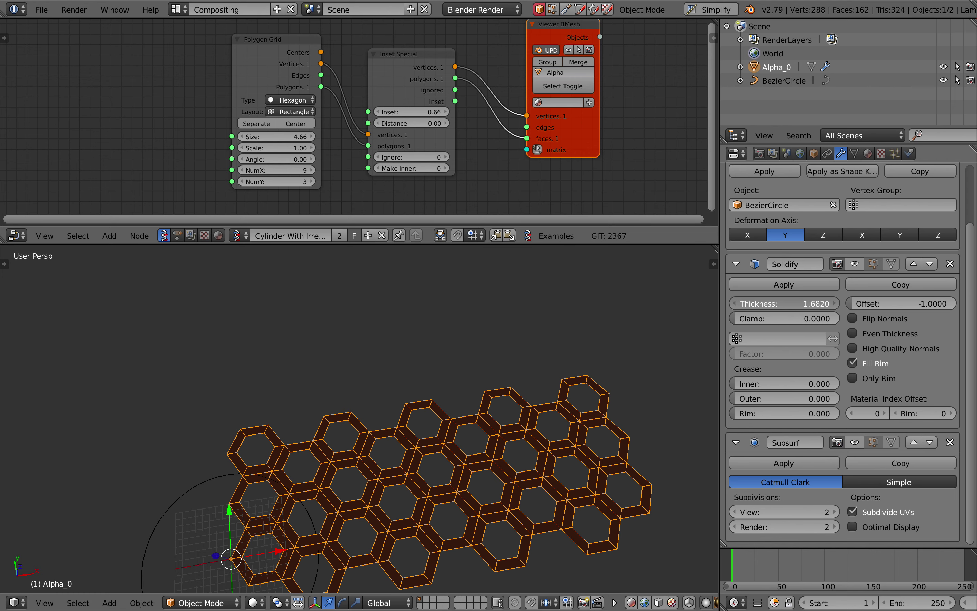
# Step: Set the Solidify modifier's Thickness to 0.7760 and turn its viewport display back on
pyautogui.moveTo(820, 304); pyautogui.dragTo(803, 304)
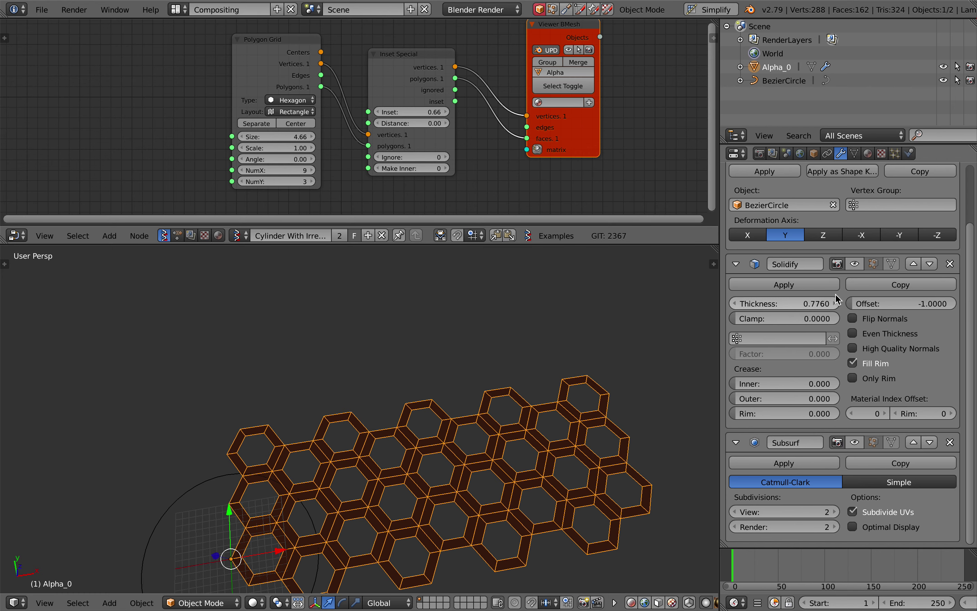
pyautogui.click(855, 264)
# Step: Turn on the viewport display of Alpha_0's Curve modifier to bend the honeycomb sheet along BezierCircle
pyautogui.scroll(3, 807, 312)
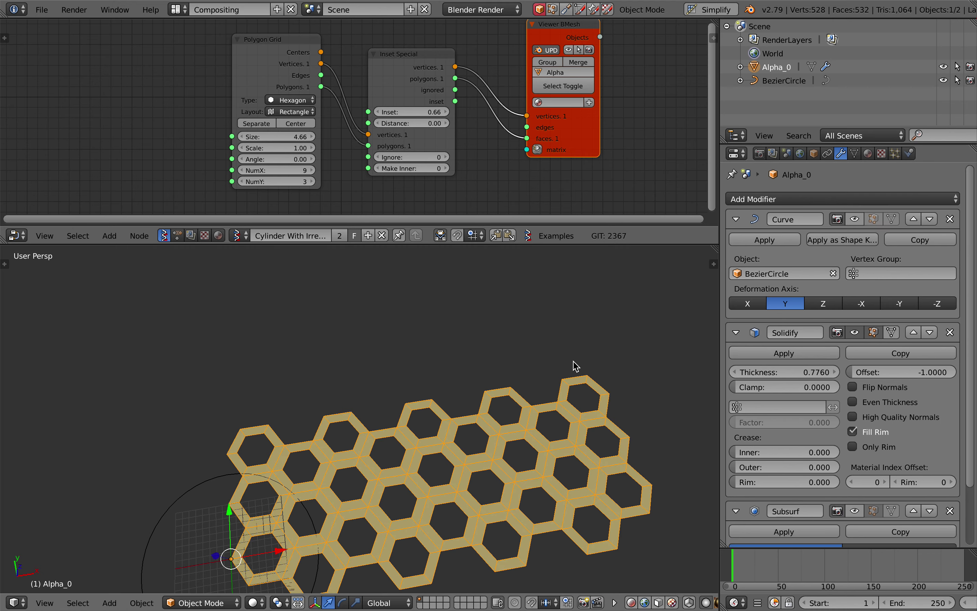
pyautogui.keyDown('shift'); pyautogui.scroll(-4, 573, 361); pyautogui.keyUp('shift')
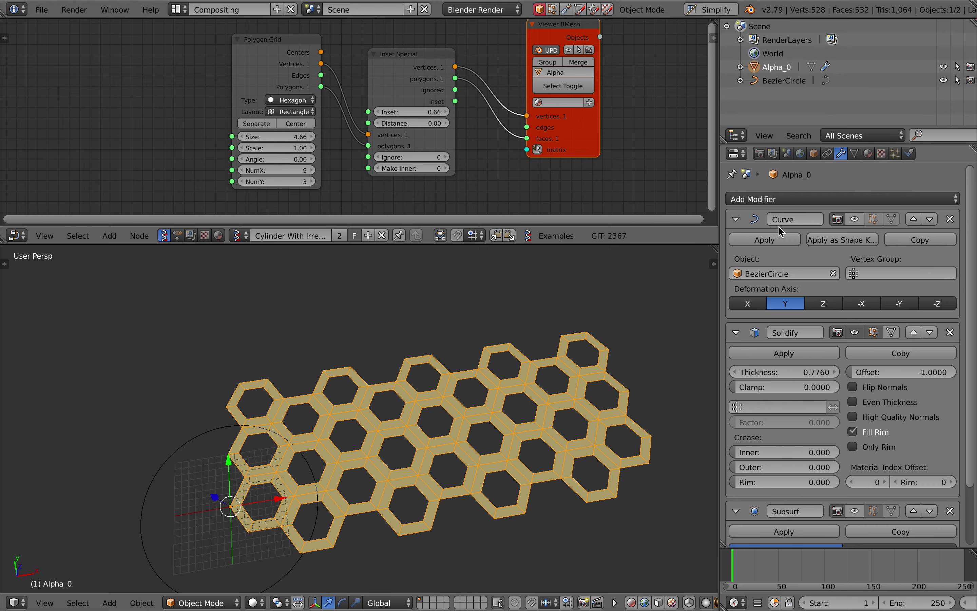
pyautogui.click(780, 84)
pyautogui.rightClick(538, 365)
pyautogui.click(855, 220)
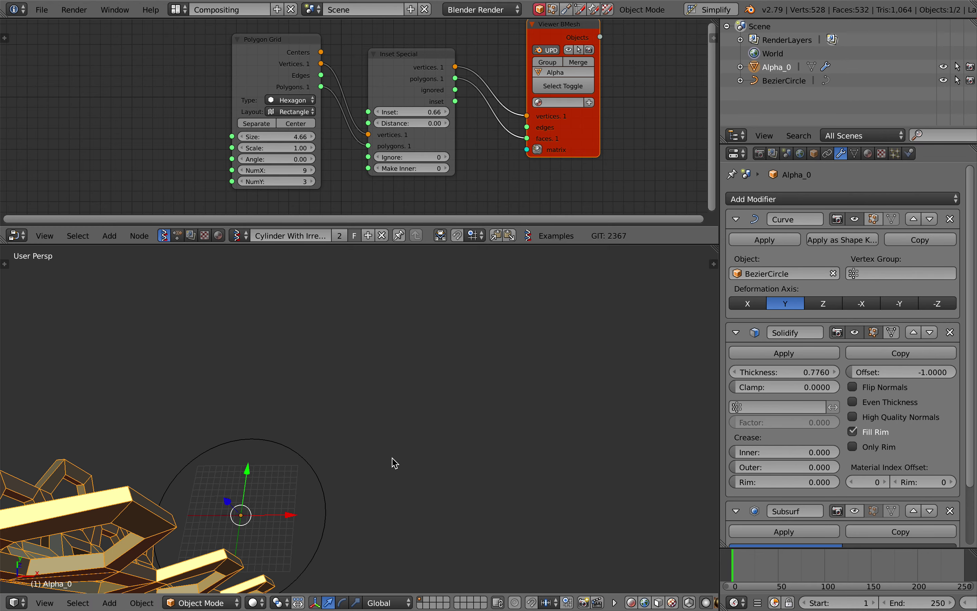
pyautogui.hscroll(-10, 392, 457)
pyautogui.scroll(-5, 392, 458)
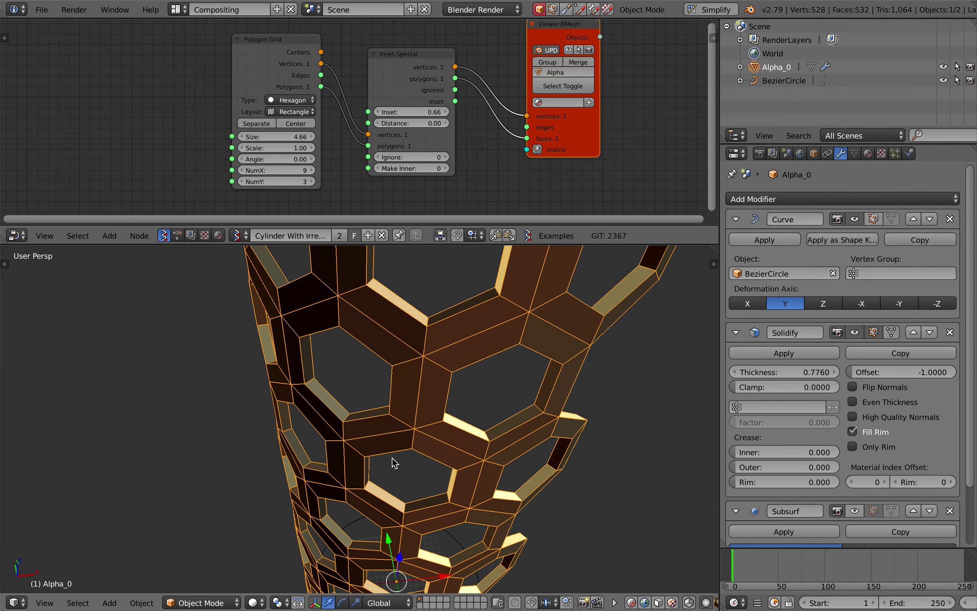
pyautogui.scroll(-3, 394, 462)
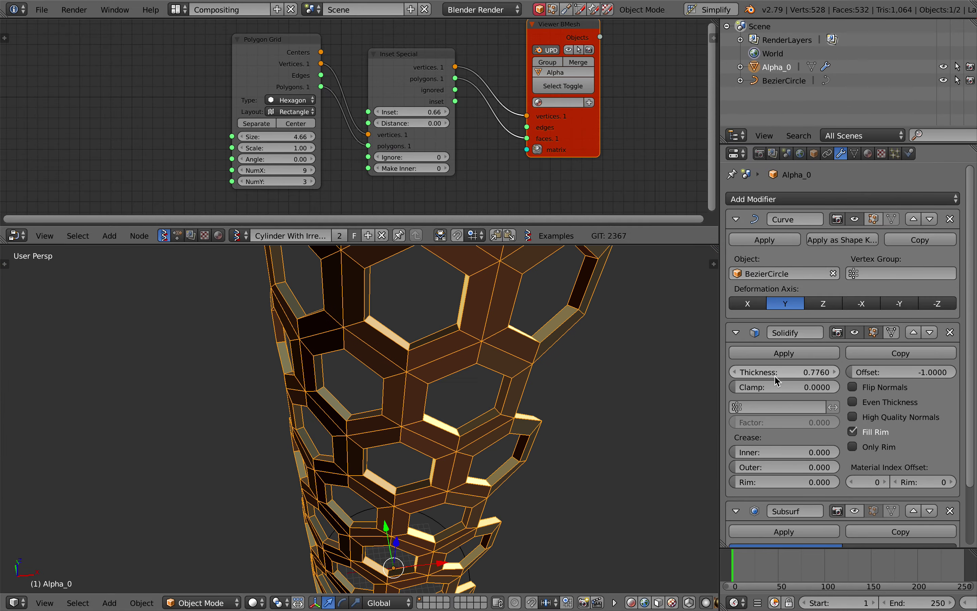
# Step: Reduce the Solidify modifier's Thickness on Alpha_0 to 0.7200
pyautogui.moveTo(775, 380)
pyautogui.mouseDown()
pyautogui.moveTo(816, 380)
pyautogui.moveTo(787, 380)
pyautogui.mouseUp()
pyautogui.scroll(-5, 484, 476)
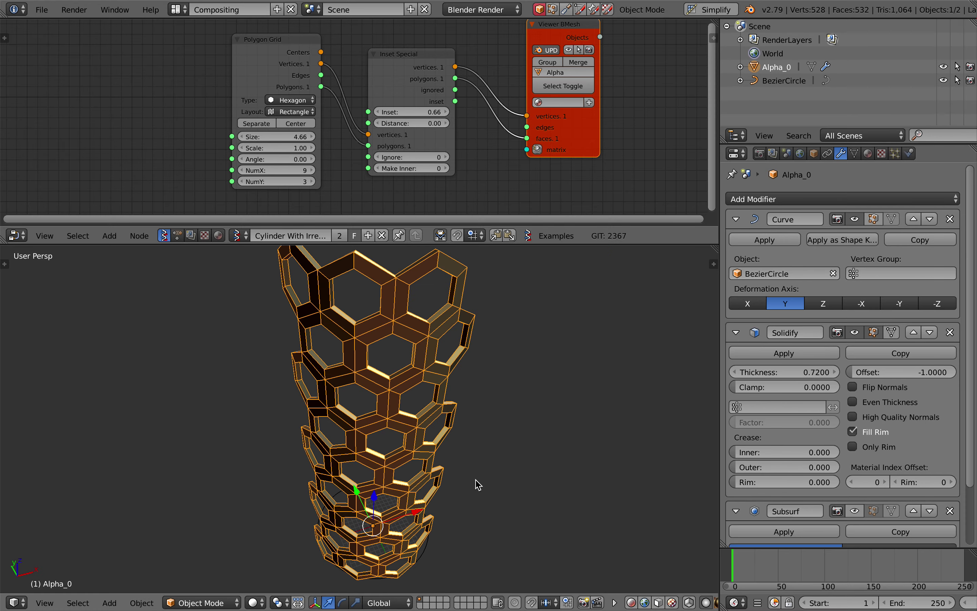
# Step: Select BezierCircle at the base of the honeycomb and scale it up uniformly by a factor of about 1.08
pyautogui.moveTo(477, 484); pyautogui.dragTo(470, 549, button='middle')
pyautogui.rightClick(486, 545)
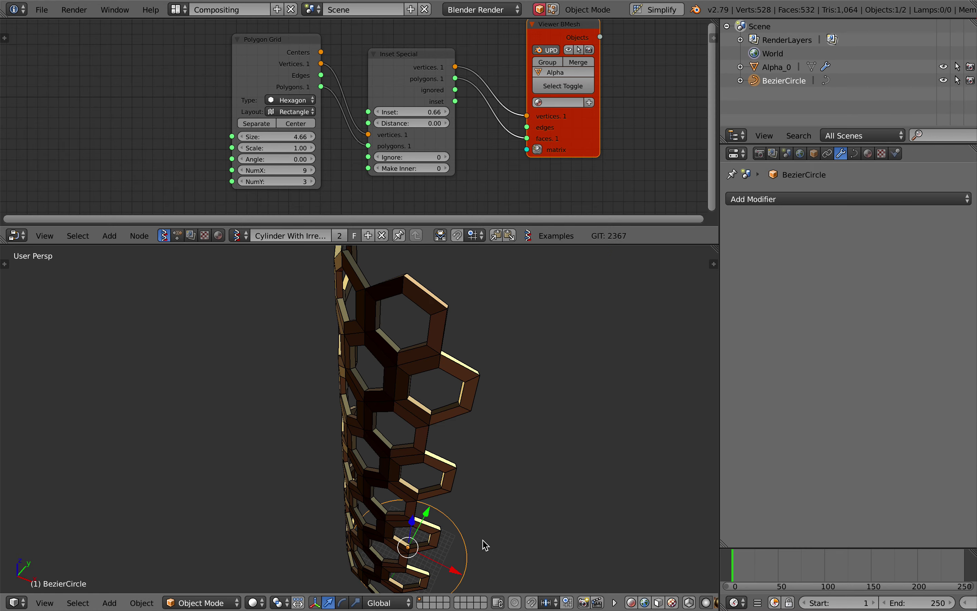
pyautogui.press('s')
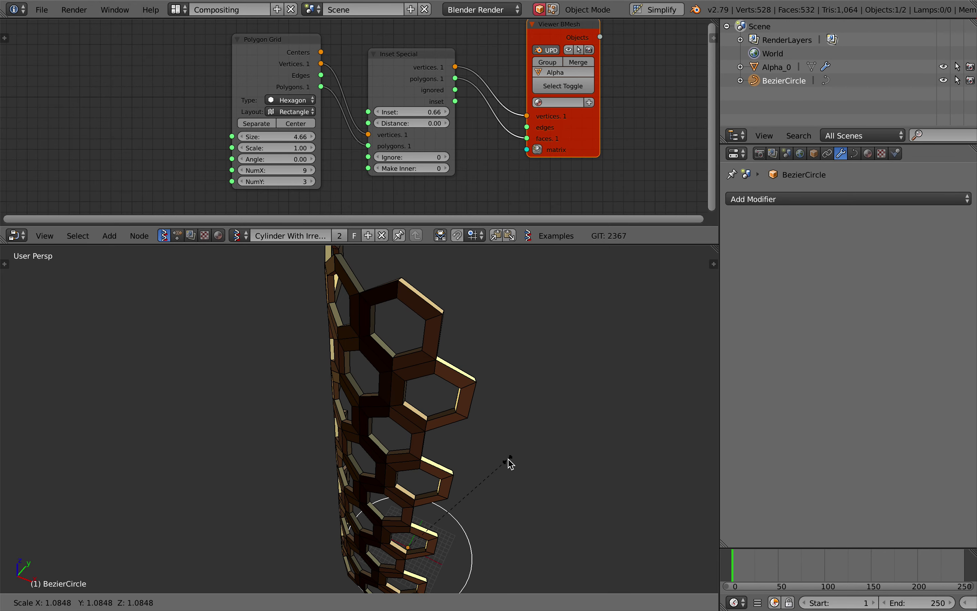
pyautogui.click(508, 459)
pyautogui.scroll(-5, 508, 459)
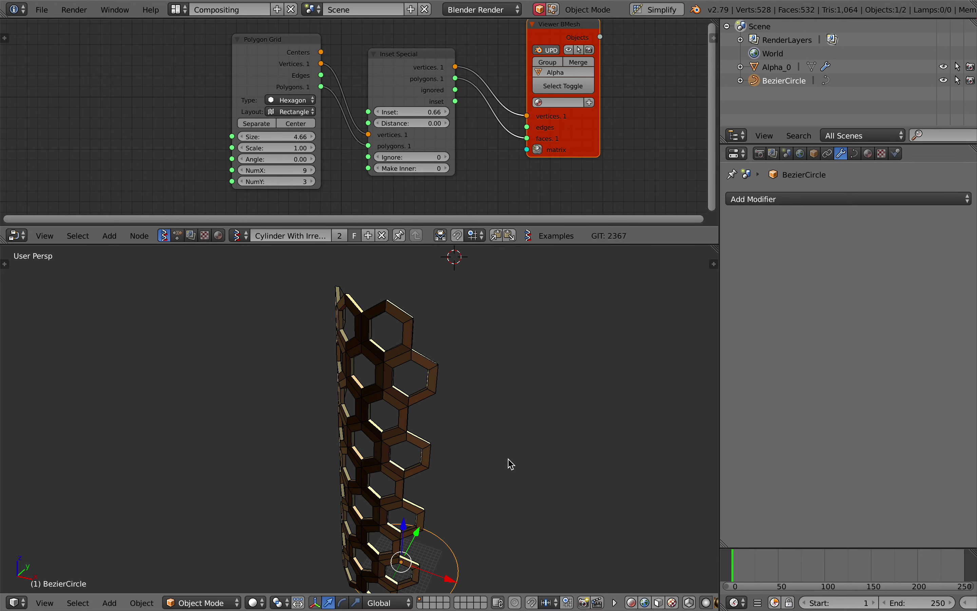
pyautogui.click(508, 460)
# Step: Try a higher NumX on the Polygon Grid node and return it to 9
pyautogui.click(314, 170)
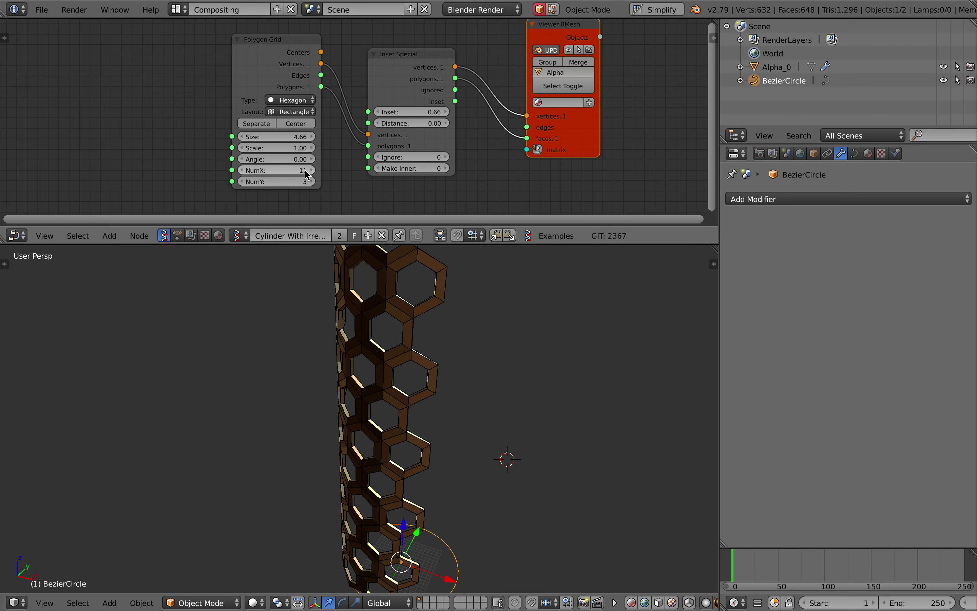
pyautogui.click(242, 170)
pyautogui.click(243, 170)
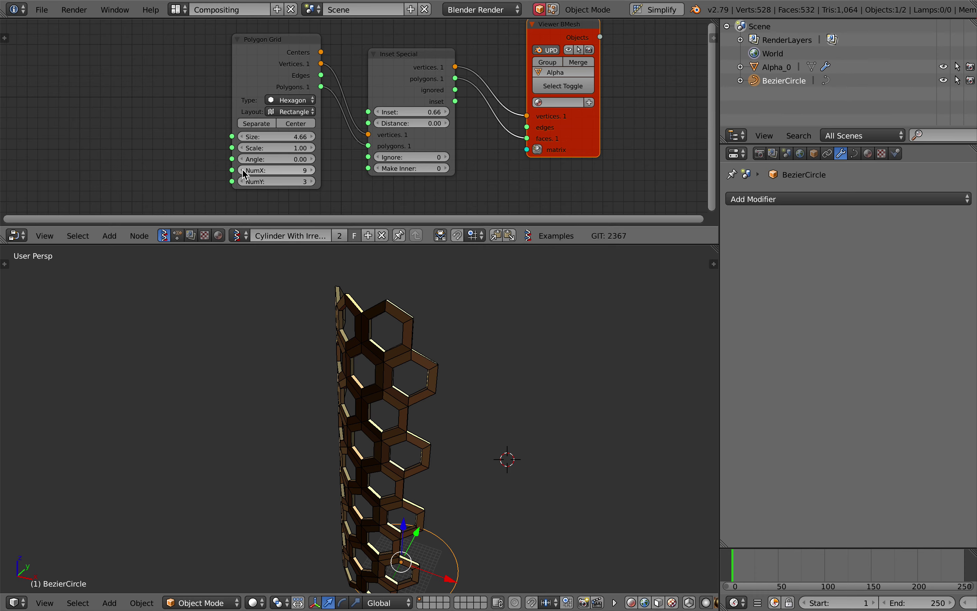
# Step: Set NumY on the Polygon Grid node to 11 so the honeycomb wraps around the circle
pyautogui.click(314, 182)
pyautogui.click(314, 182)
pyautogui.click(314, 182)
pyautogui.click(313, 182)
pyautogui.click(314, 182)
pyautogui.click(314, 182)
pyautogui.click(314, 182)
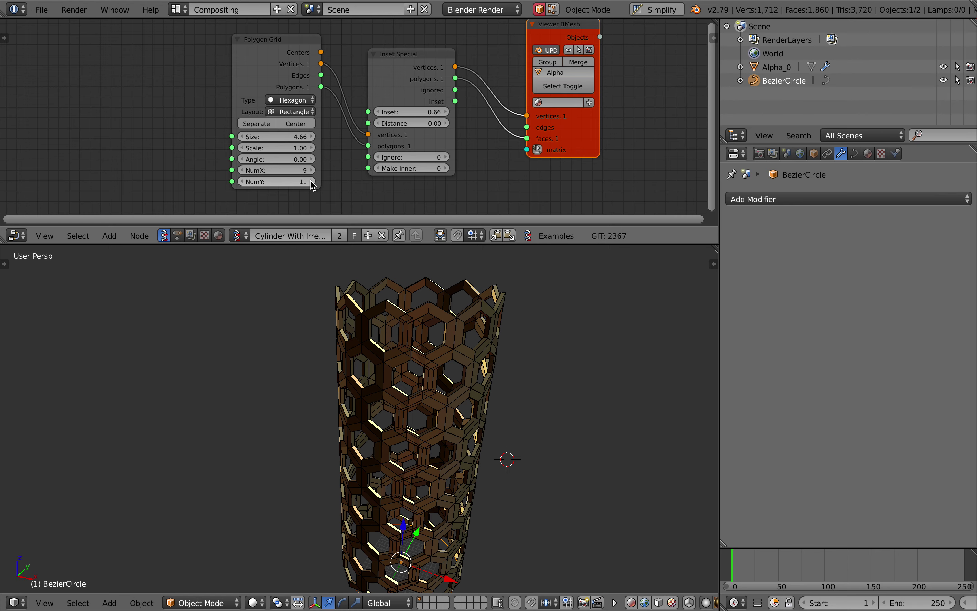
pyautogui.scroll(-1, 421, 361)
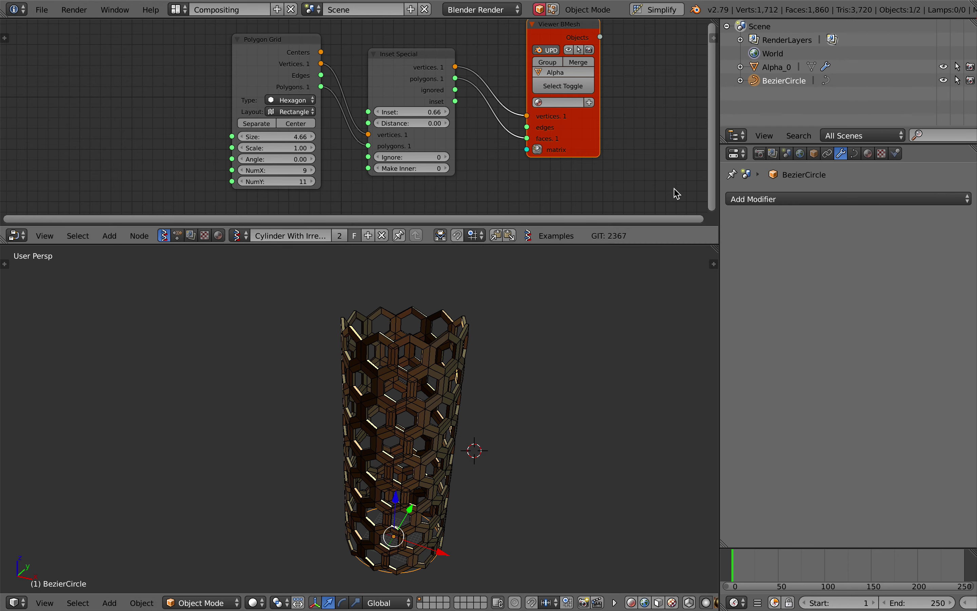
# Step: Fine-tune BezierCircle's size to close the cylinder seam, scaling it by about 1.03 and again by about 0.99
pyautogui.press('s')
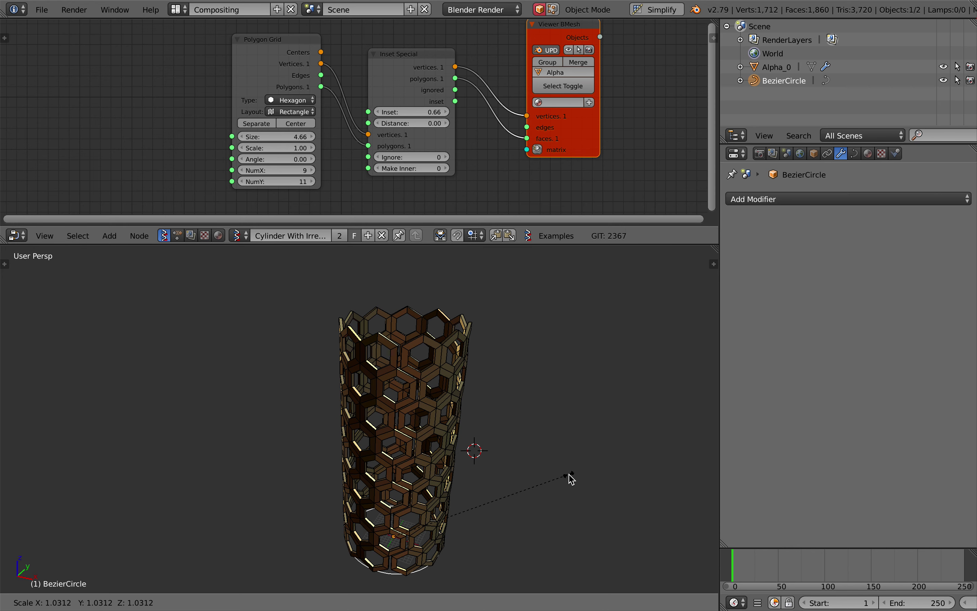
pyautogui.click(572, 477)
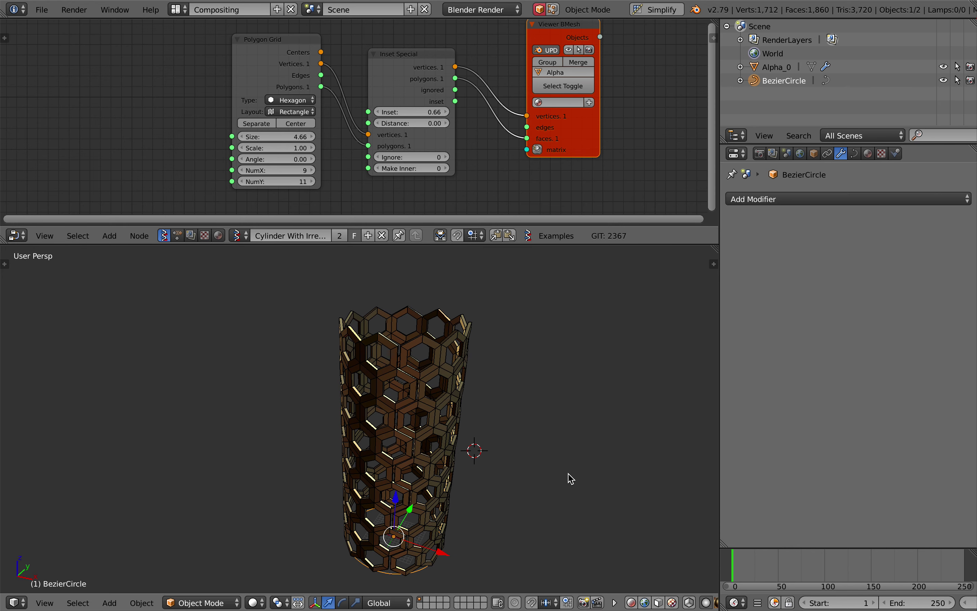
pyautogui.scroll(4, 550, 483)
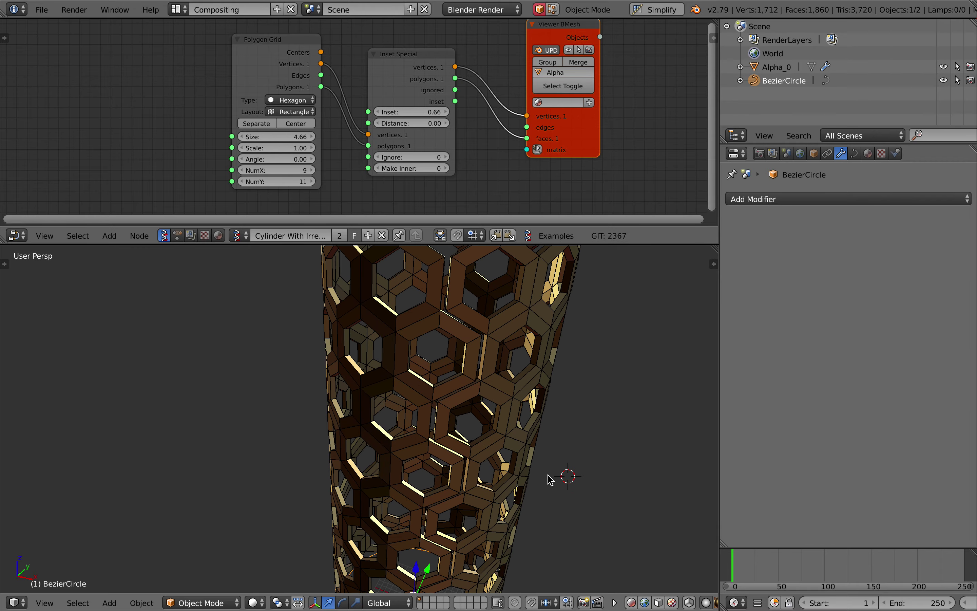
pyautogui.press('s')
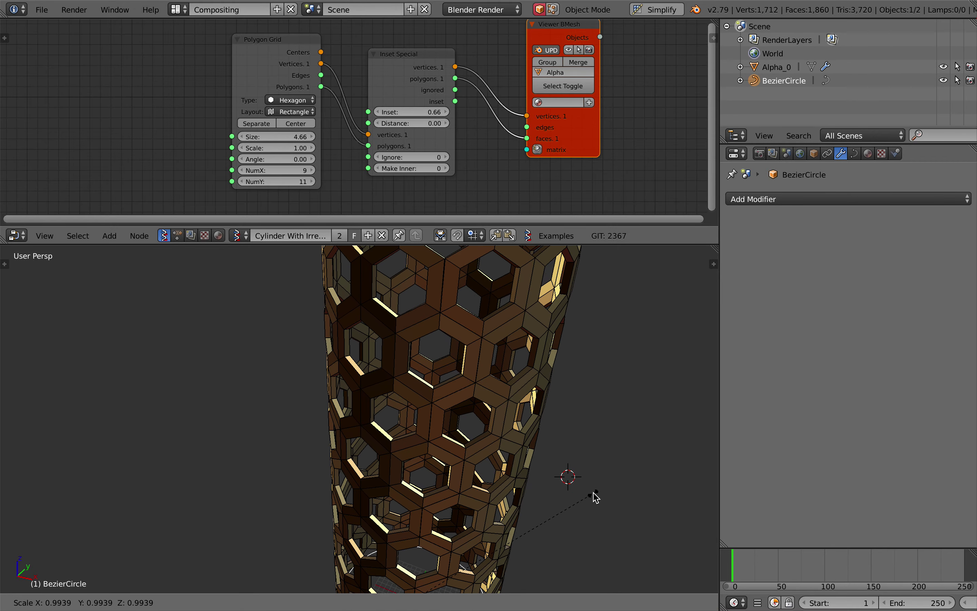
pyautogui.click(594, 493)
# Step: Examine the honeycomb cylinder's seam from outside and its interior from above
pyautogui.scroll(8, 490, 441)
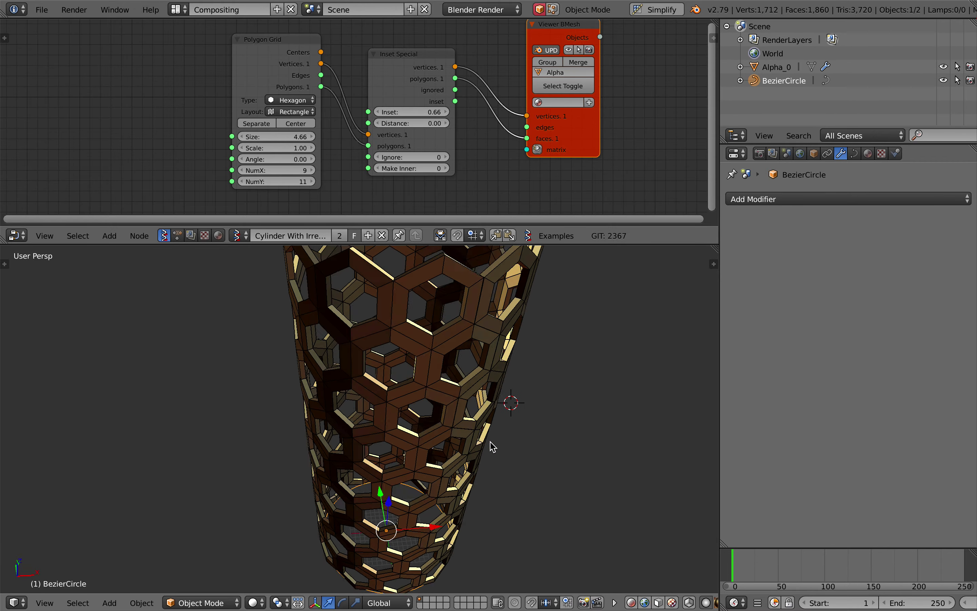
pyautogui.scroll(-2, 340, 342)
pyautogui.scroll(8, 341, 342)
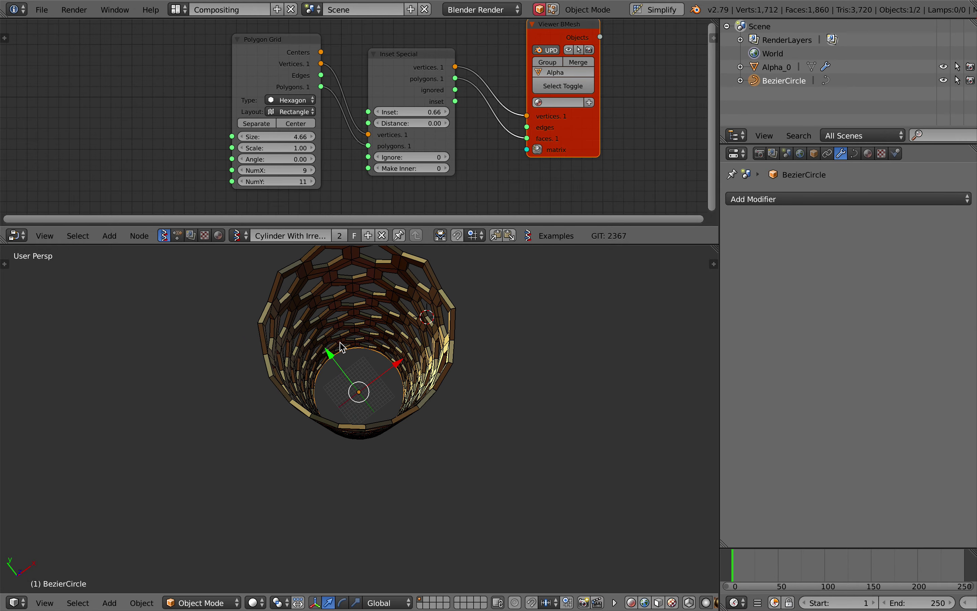
pyautogui.scroll(5, 375, 354)
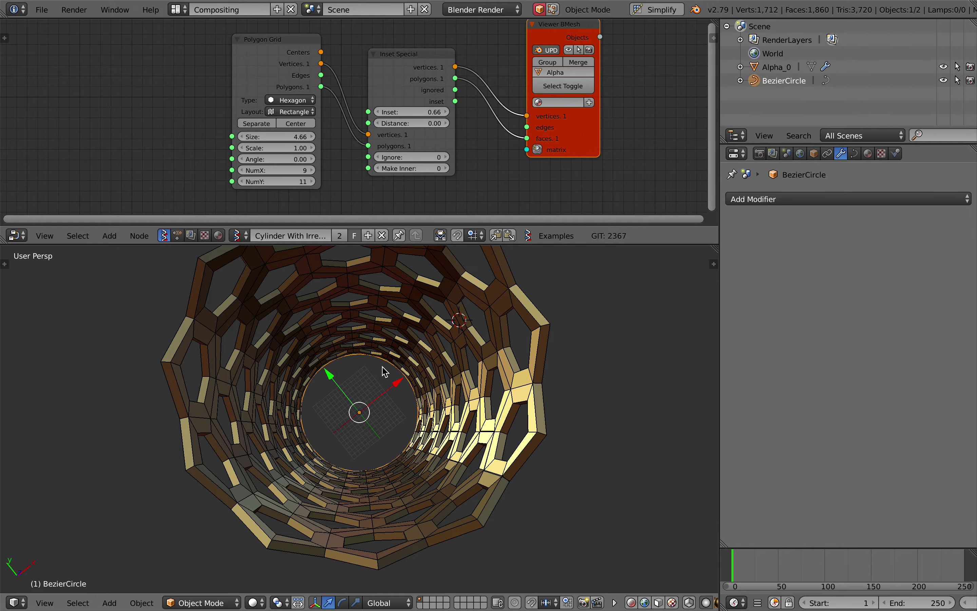
pyautogui.moveTo(384, 371); pyautogui.dragTo(382, 366, button='middle')
pyautogui.hscroll(10, 382, 367)
pyautogui.hscroll(-8, 382, 367)
pyautogui.scroll(-5, 383, 366)
# Step: Save the file and move the Polygon Grid node away from Inset Special to make room between them
pyautogui.hotkey('ctrl', 's')
pyautogui.click(382, 367)
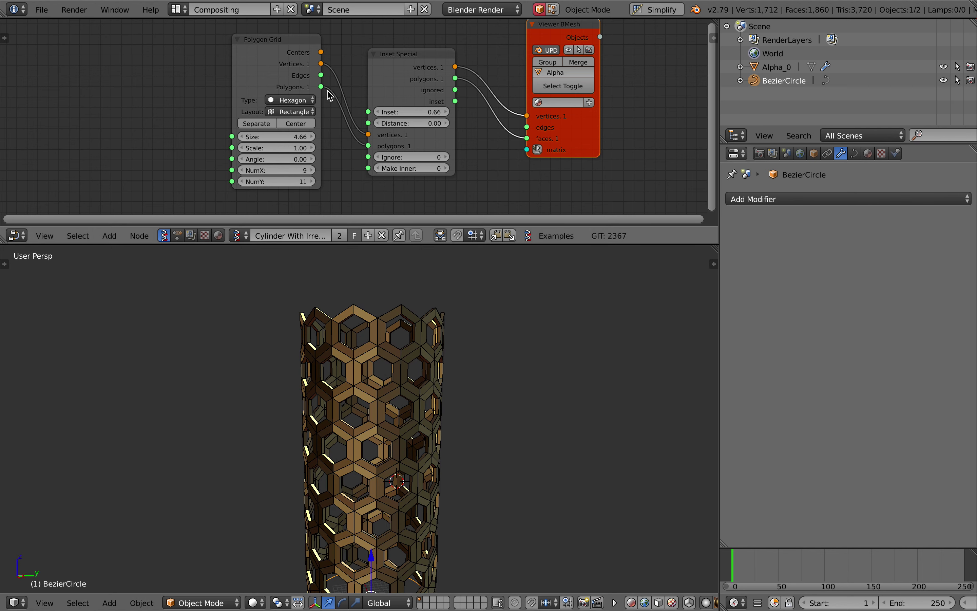
pyautogui.moveTo(267, 53); pyautogui.dragTo(196, 71)
pyautogui.hotkey('ctrl', 's')
pyautogui.click(274, 84)
# Step: Insert a Randomize Input Vectors node into the vertices link between the Polygon Grid and Inset Special nodes
pyautogui.press('space')
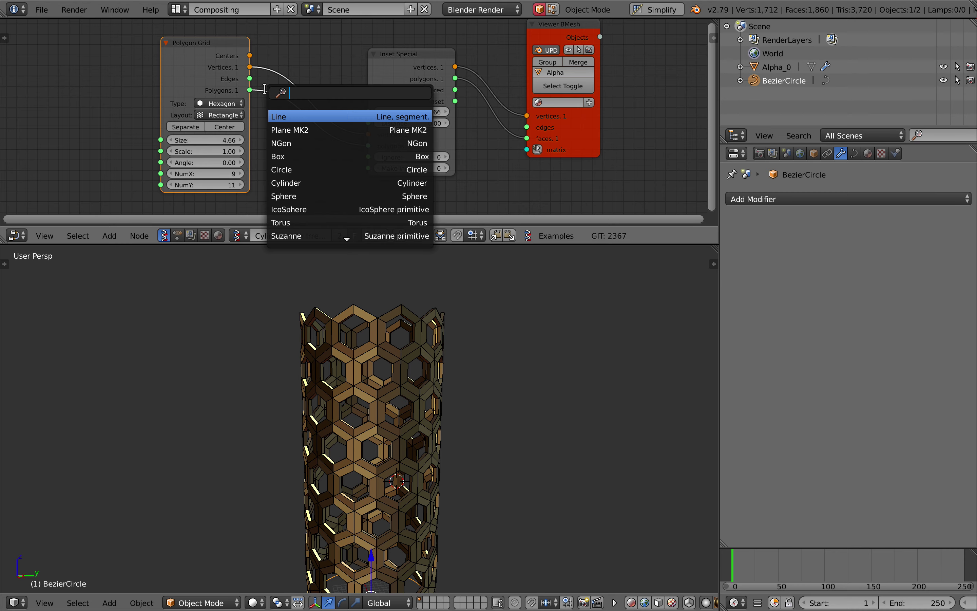
pyautogui.write('randomi')
pyautogui.press('Return')
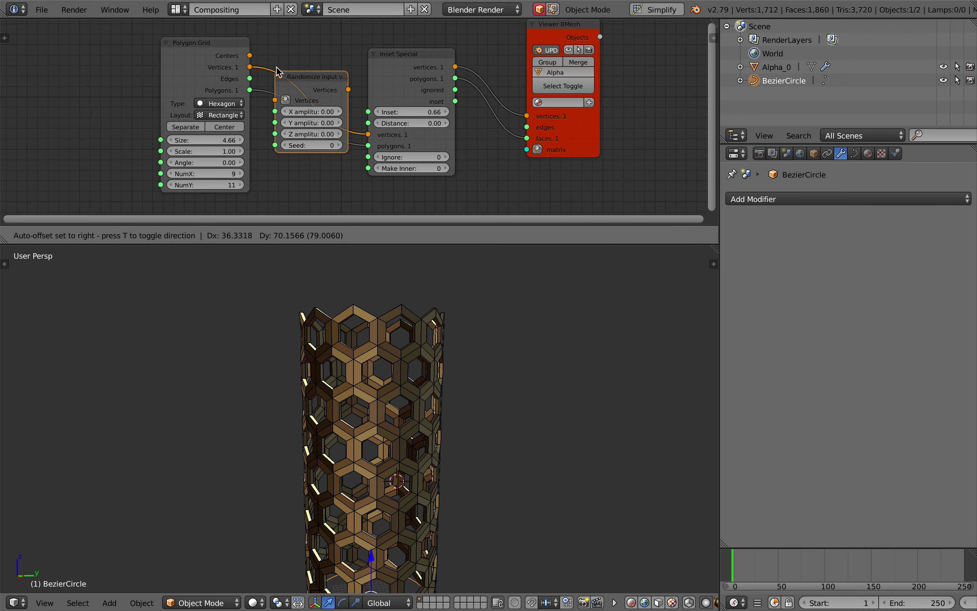
pyautogui.click(287, 59)
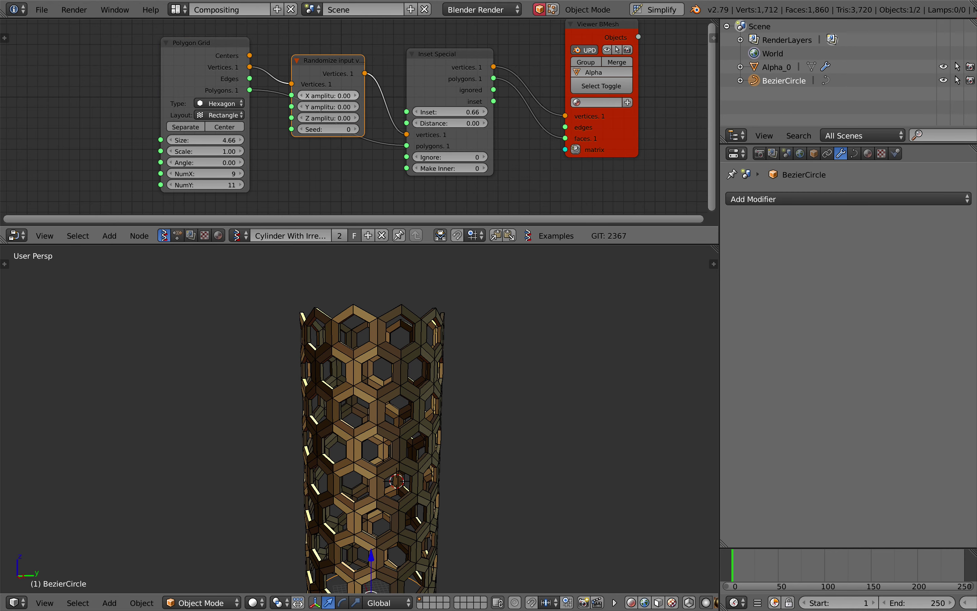
# Step: Set the Randomize node's X and Y amplitude to 0.78 and its Z amplitude to 0.36
pyautogui.moveTo(328, 96); pyautogui.dragTo(342, 118)
pyautogui.write('0.78')
pyautogui.hscroll(10, 367, 294)
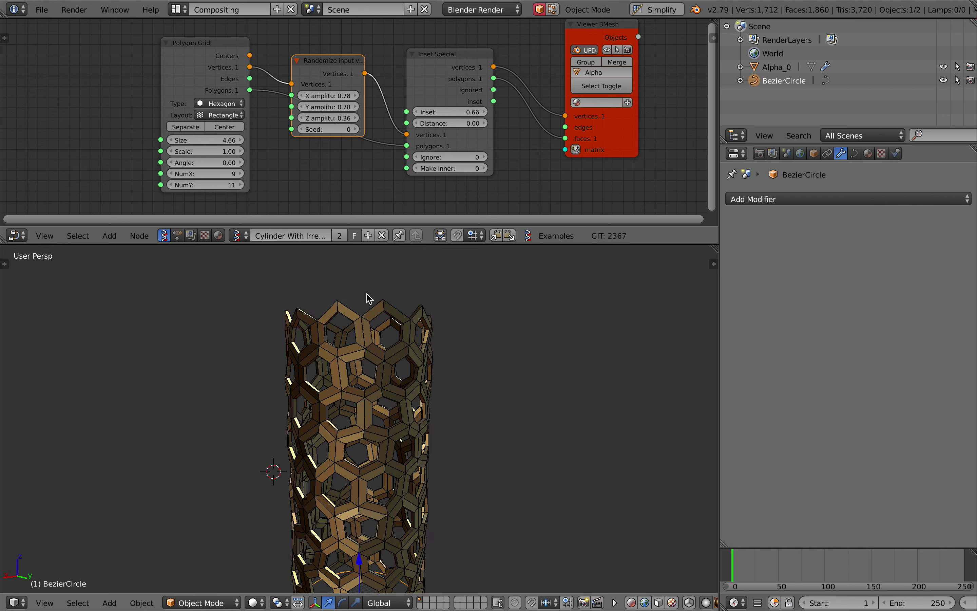
pyautogui.press('KP_6')
pyautogui.press('KP_6')
# Step: Turn on the viewport display of Alpha_0's Subsurf modifier and deselect the mesh
pyautogui.rightClick(401, 382)
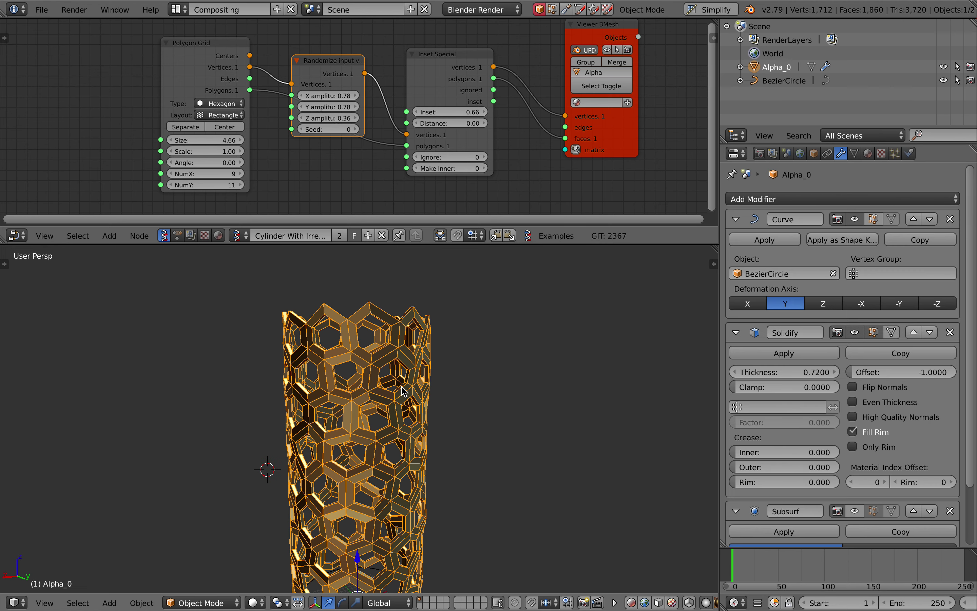
pyautogui.scroll(-4, 900, 364)
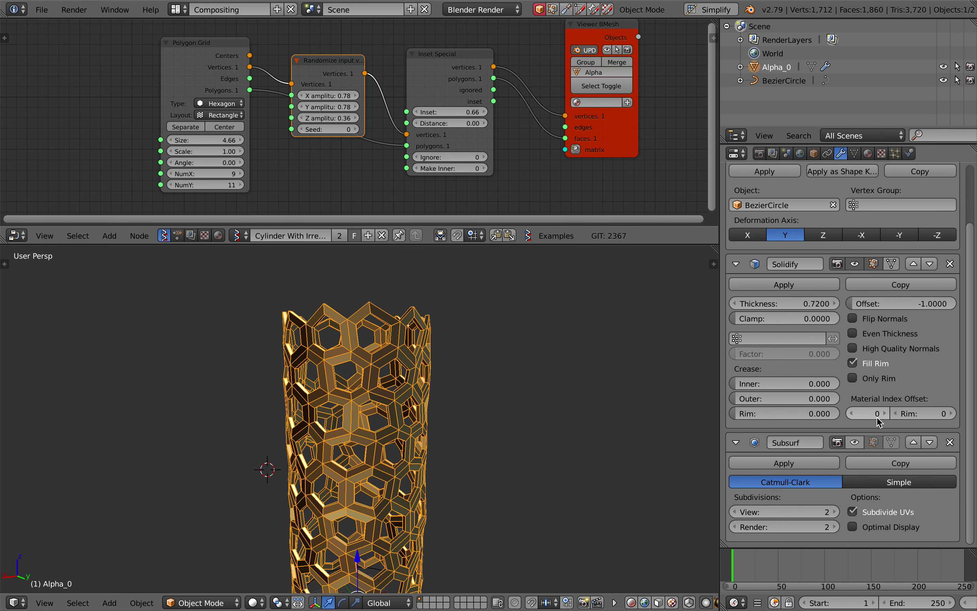
pyautogui.click(858, 443)
pyautogui.press('a')
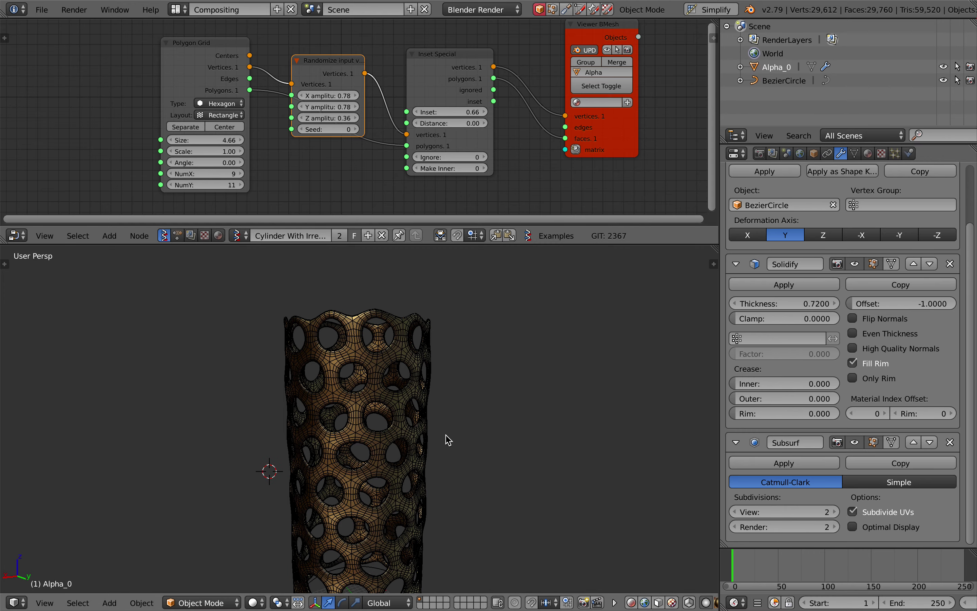
pyautogui.scroll(-3, 445, 434)
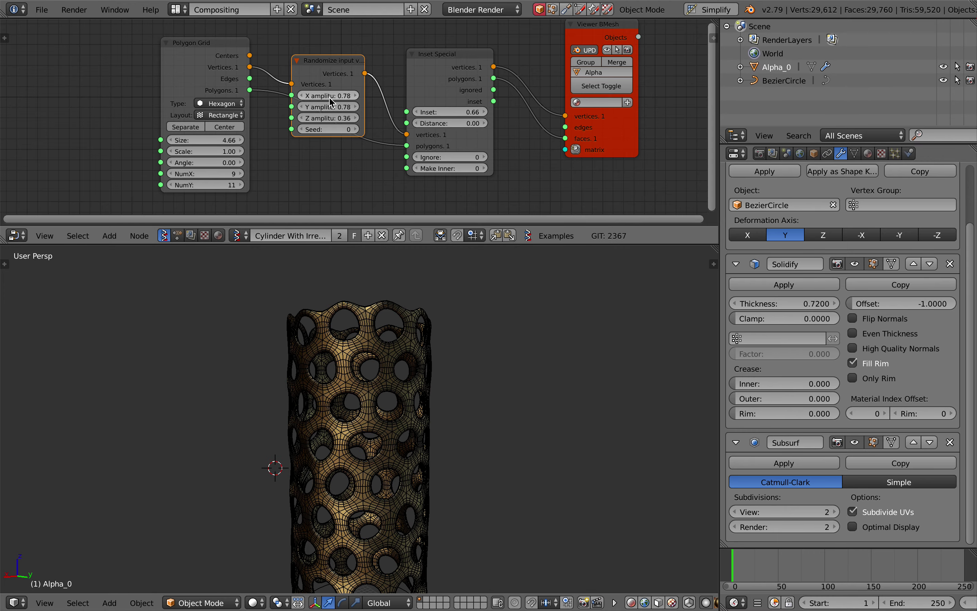
# Step: Set the Randomize node's X and Y amplitude to 1.56, Z amplitude to 0.78 and Seed to 52, and save the file
pyautogui.moveTo(321, 130); pyautogui.dragTo(346, 96)
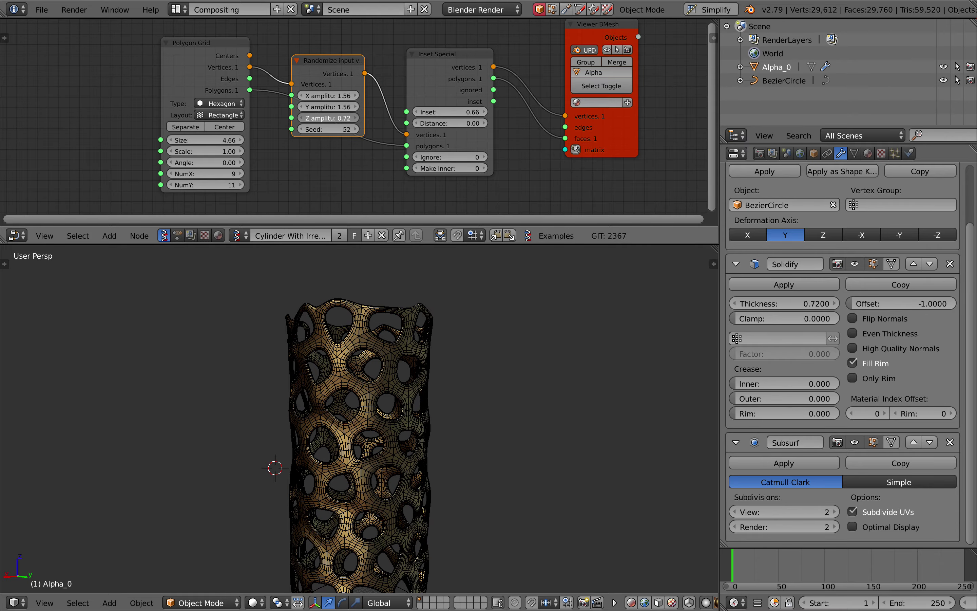
pyautogui.hscroll(15, 431, 282)
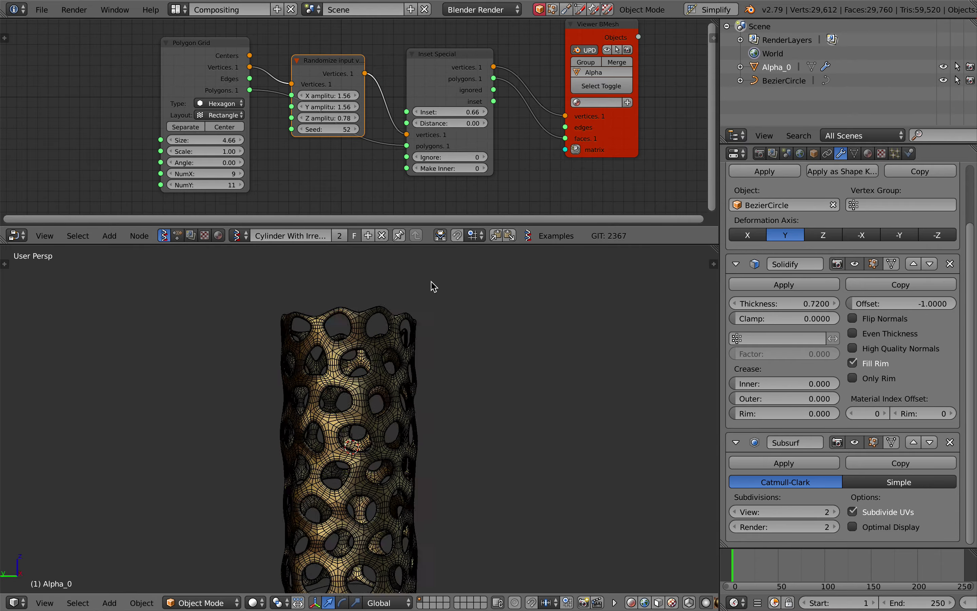
pyautogui.press('KP_4')
pyautogui.press('KP_4')
pyautogui.press('KP_4')
pyautogui.press('KP_4')
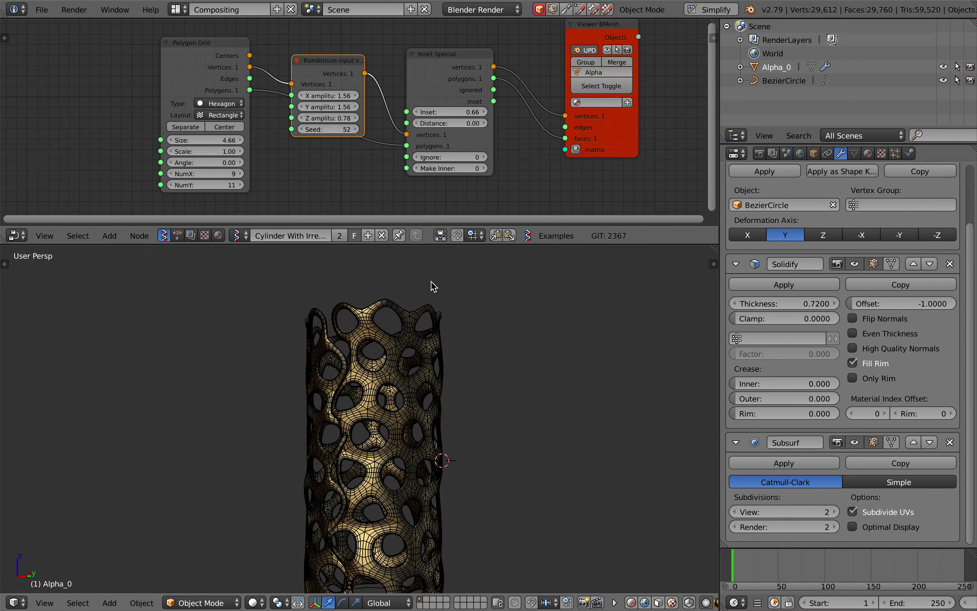
pyautogui.hotkey('ctrl', 's')
pyautogui.click(432, 282)
# Step: Examine the smoothed irregular holes and the seam around the cylinder from several angles
pyautogui.scroll(5, 429, 283)
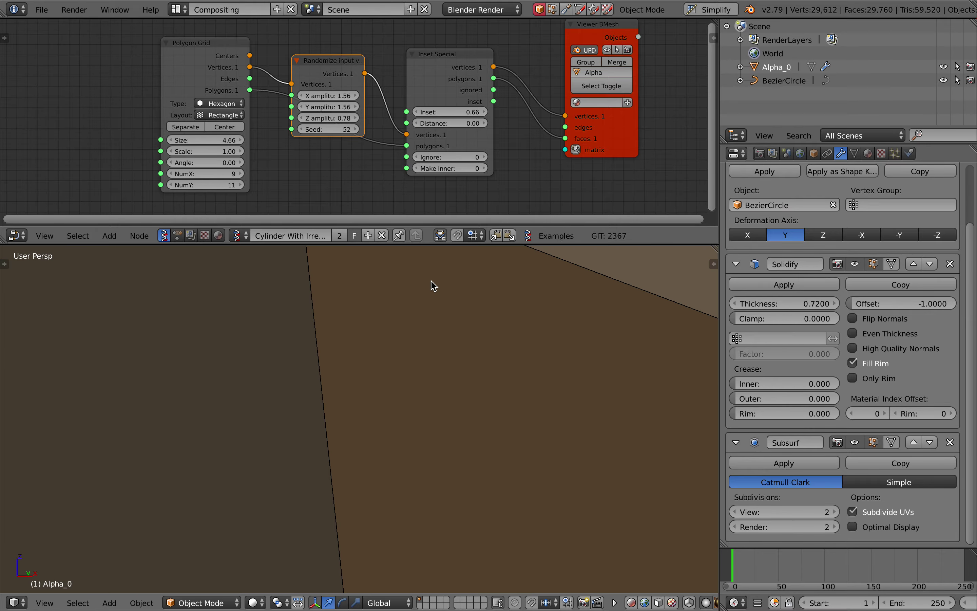
pyautogui.scroll(-6, 418, 294)
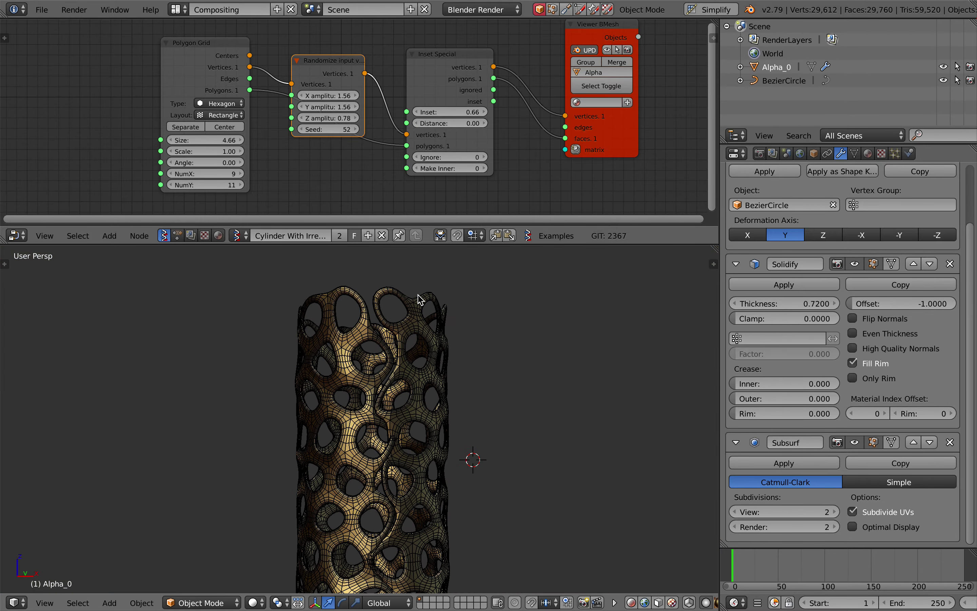
pyautogui.hscroll(3, 418, 363)
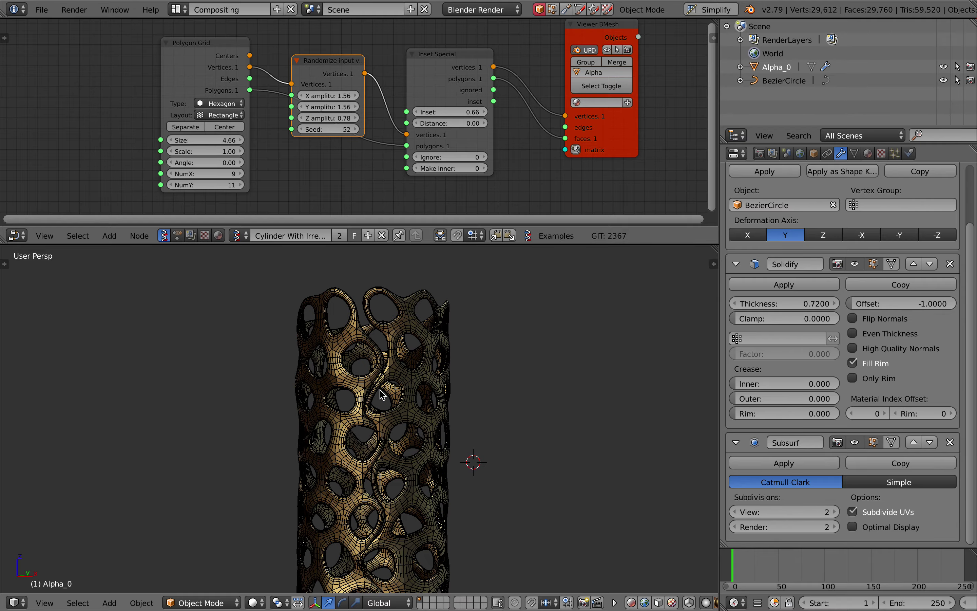
pyautogui.hscroll(5, 401, 457)
pyautogui.scroll(-5, 401, 456)
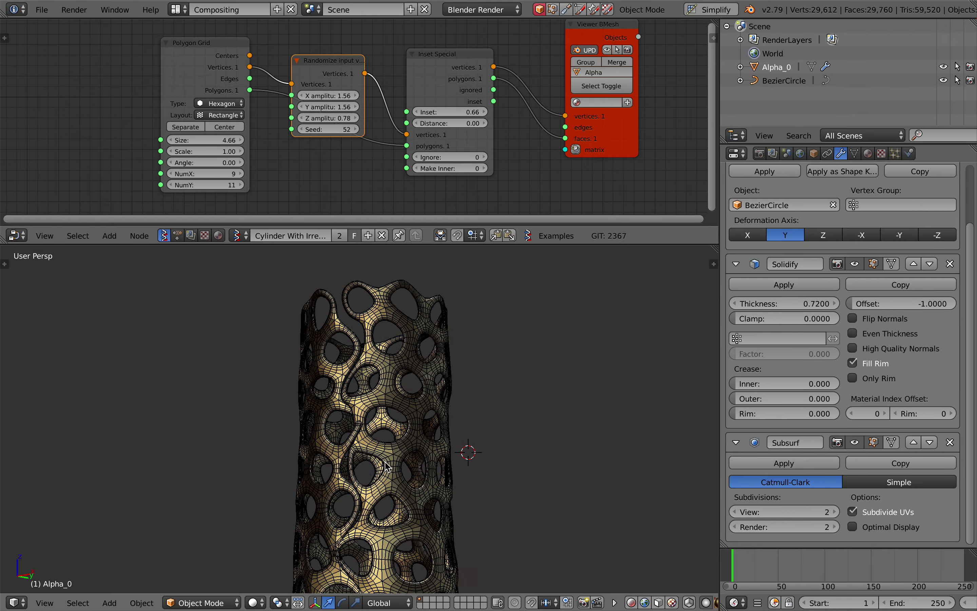
pyautogui.scroll(6, 387, 467)
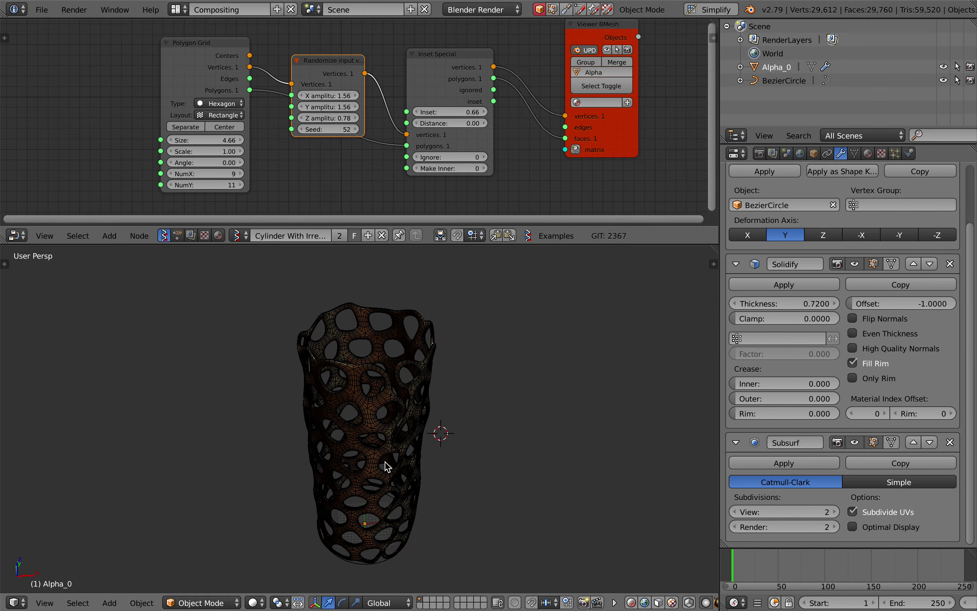
pyautogui.hscroll(-5, 389, 465)
pyautogui.hscroll(4, 387, 460)
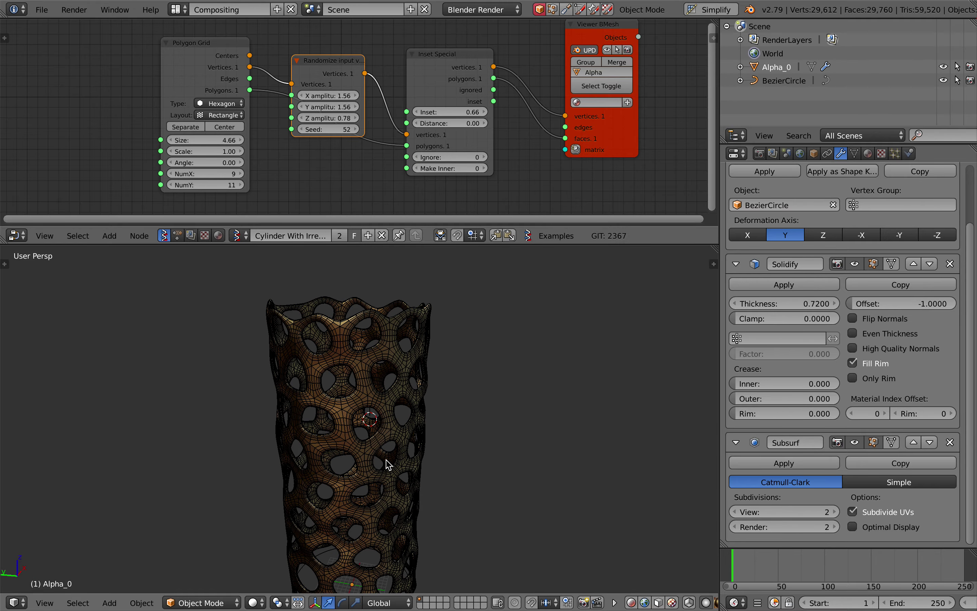
pyautogui.scroll(-5, 387, 452)
pyautogui.hscroll(5, 387, 452)
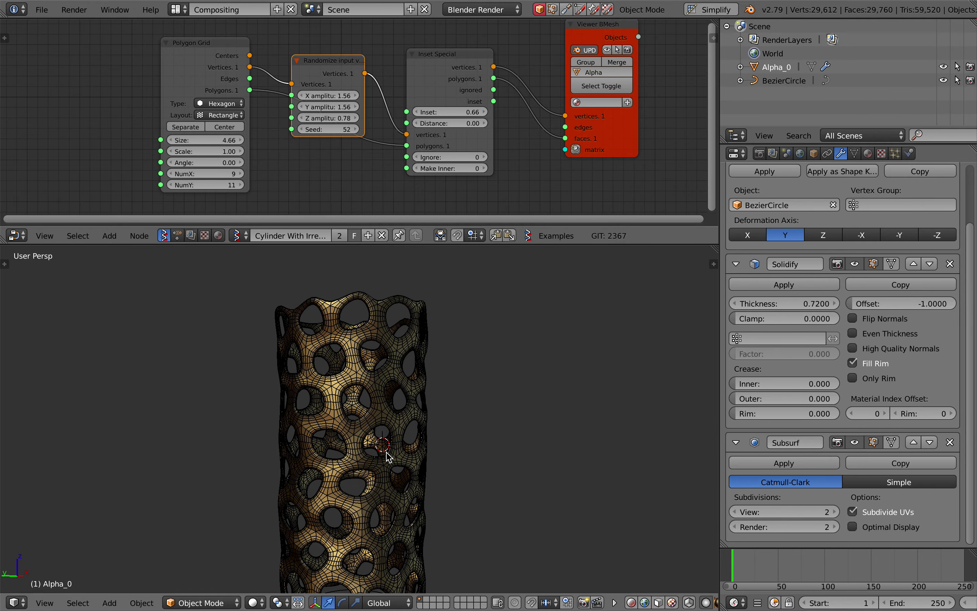
# Step: Switch to the Safari window holding the twitter.com status page
pyautogui.hotkey('ctrl', 'Right')
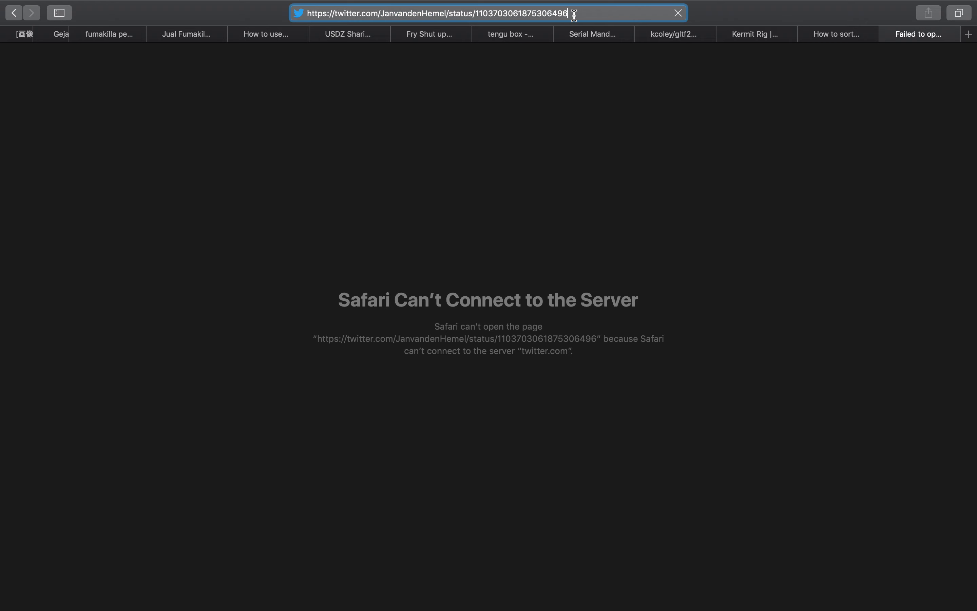
# Step: Retry loading the twitter.com status page in Safari and switch back to Blender
pyautogui.press('Return')
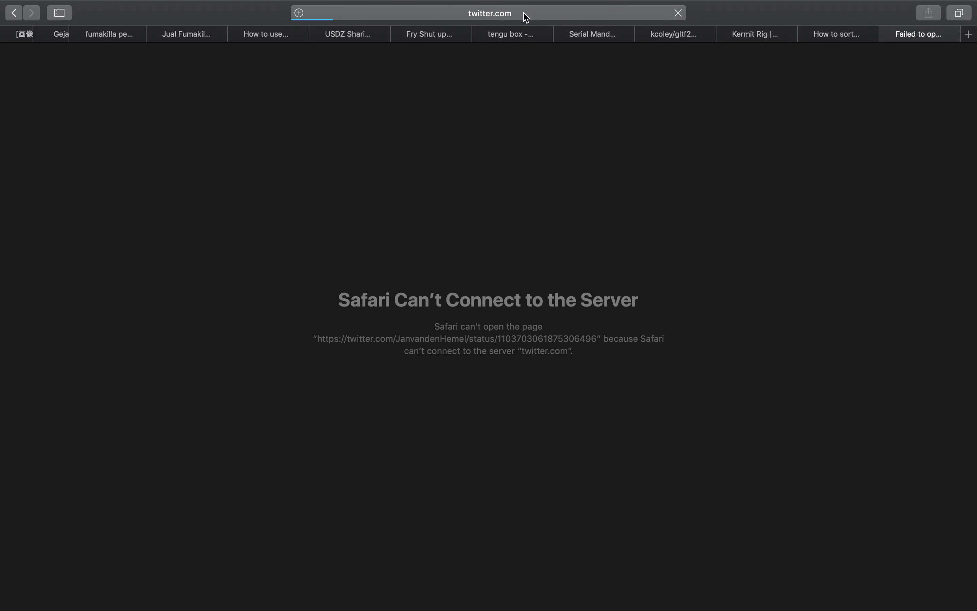
pyautogui.moveTo(563, 15)
pyautogui.hotkey('ctrl', 'Left')
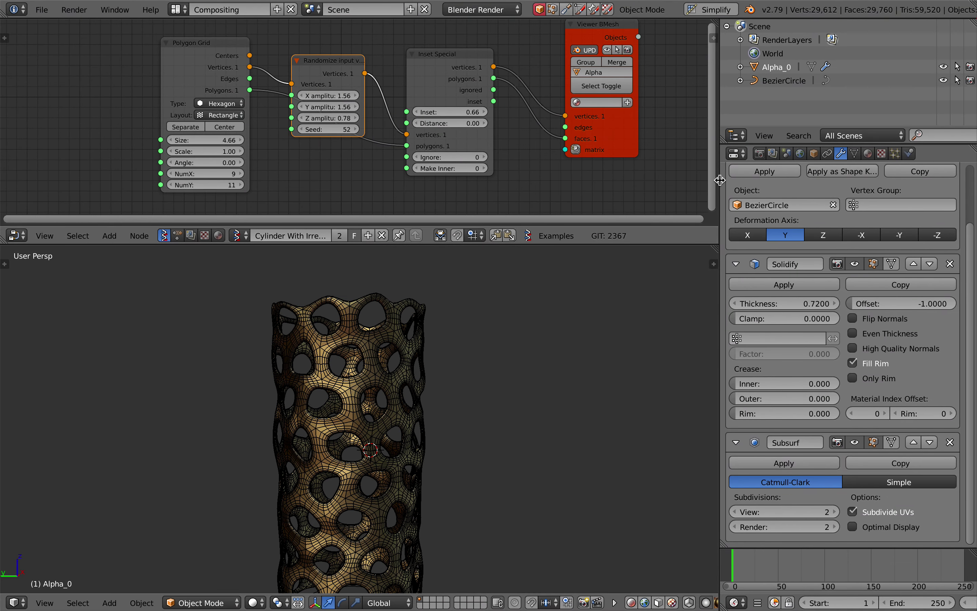
# Step: Widen the node editor and 3D view area, and set the Randomize node's X, Y and Z amplitude to 0
pyautogui.moveTo(715, 180); pyautogui.dragTo(745, 180)
pyautogui.hscroll(-6, 507, 314)
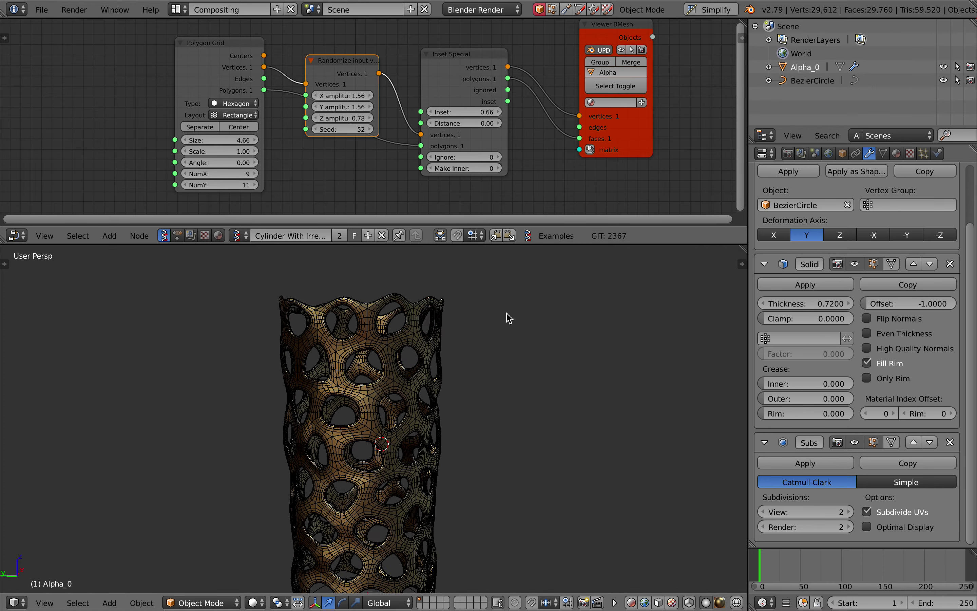
pyautogui.moveTo(343, 96); pyautogui.dragTo(342, 107)
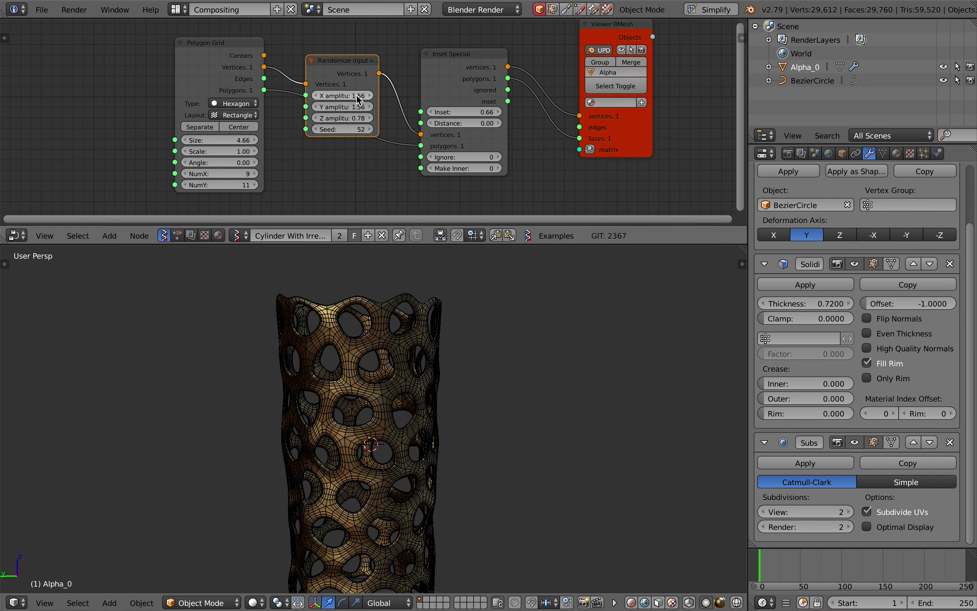
pyautogui.write('0')
pyautogui.press('Tab')
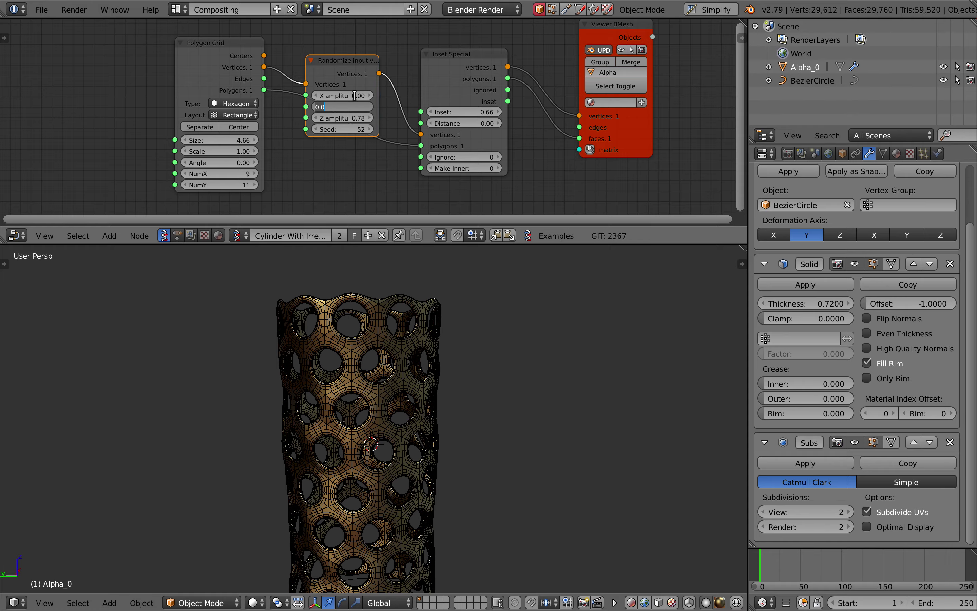
pyautogui.press('Return')
pyautogui.scroll(6, 398, 287)
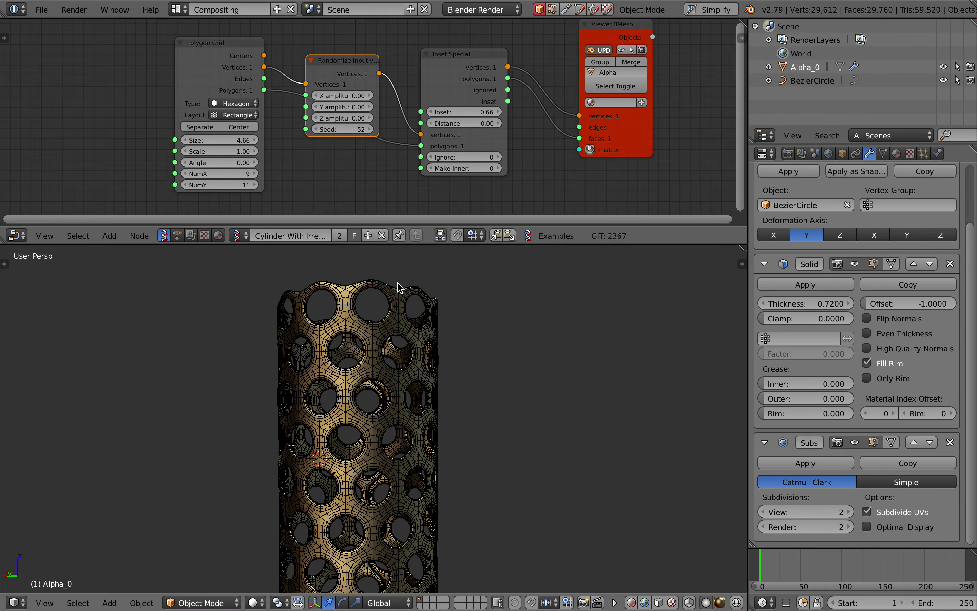
pyautogui.hscroll(6, 398, 287)
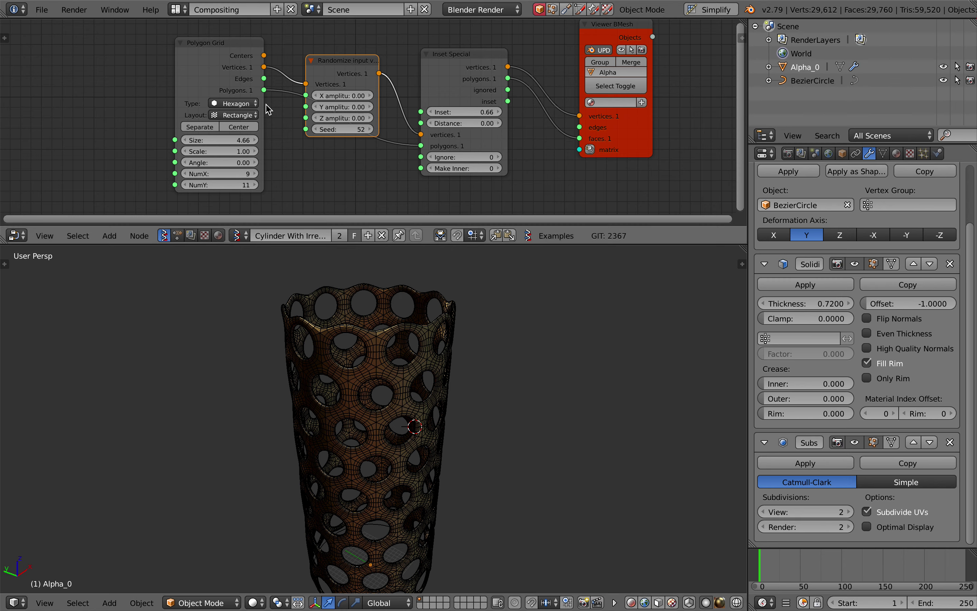
# Step: Rearrange the Polygon Grid, Randomize, Inset Special and Viewer BMesh nodes so they sit closer together without overlapping
pyautogui.press('g')
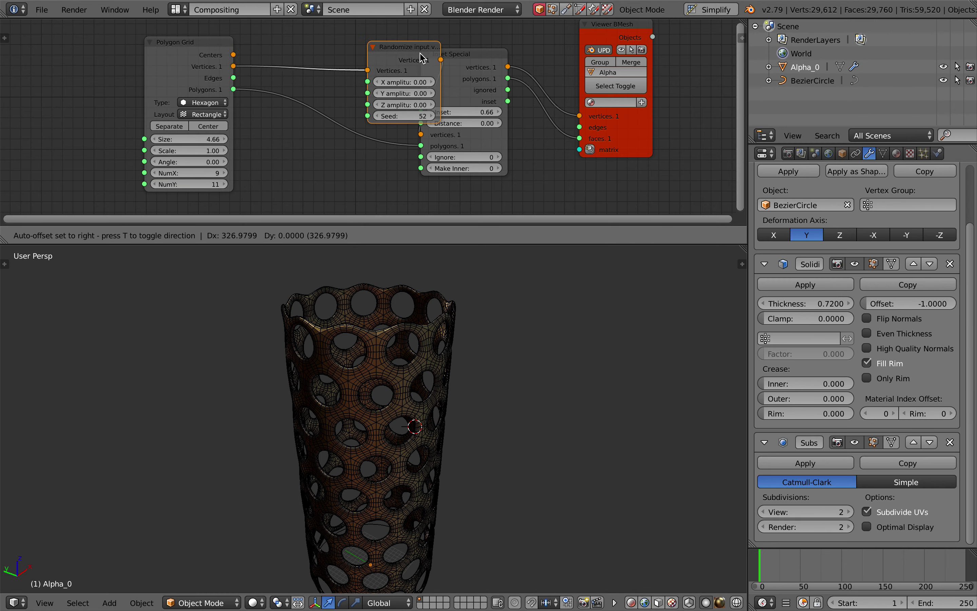
pyautogui.click(307, 46)
pyautogui.moveTo(479, 54); pyautogui.dragTo(434, 54)
pyautogui.moveTo(639, 143); pyautogui.dragTo(572, 176)
pyautogui.hscroll(5, 337, 360)
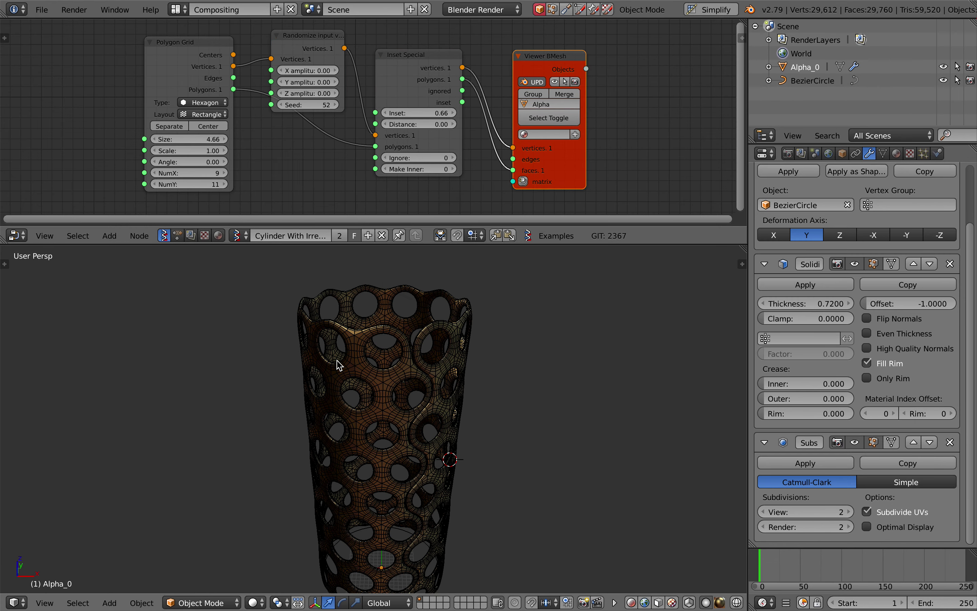
pyautogui.hscroll(-3, 337, 360)
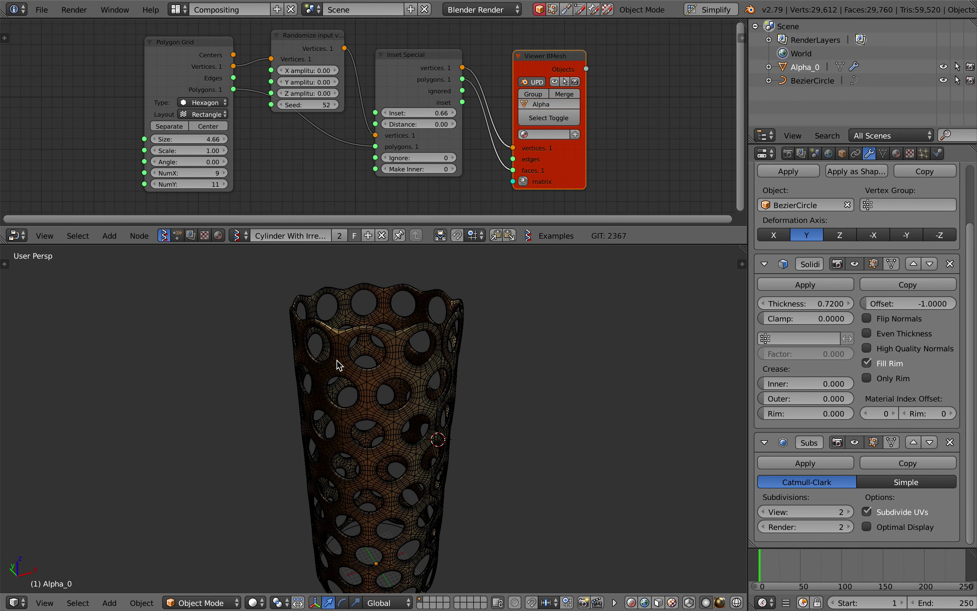
pyautogui.hscroll(-2, 418, 338)
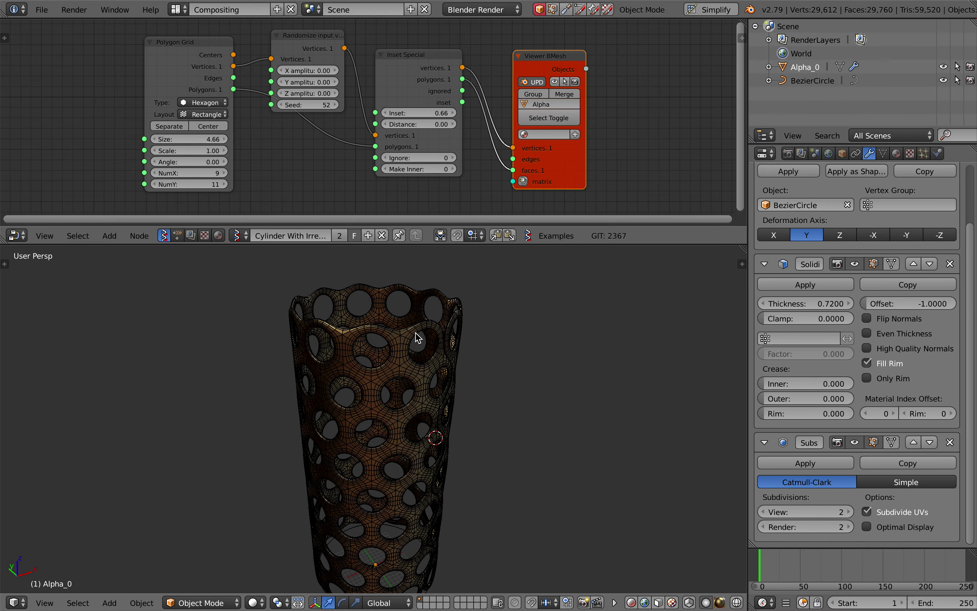